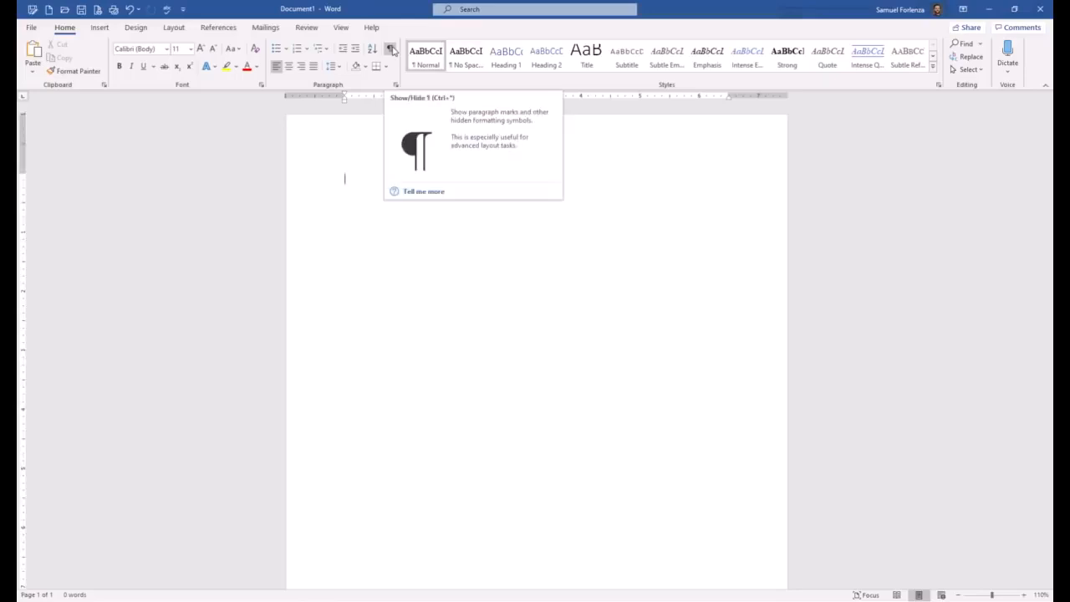
# Turn on the display of paragraph marks and other hidden formatting symbols
pyautogui.click(390, 49)
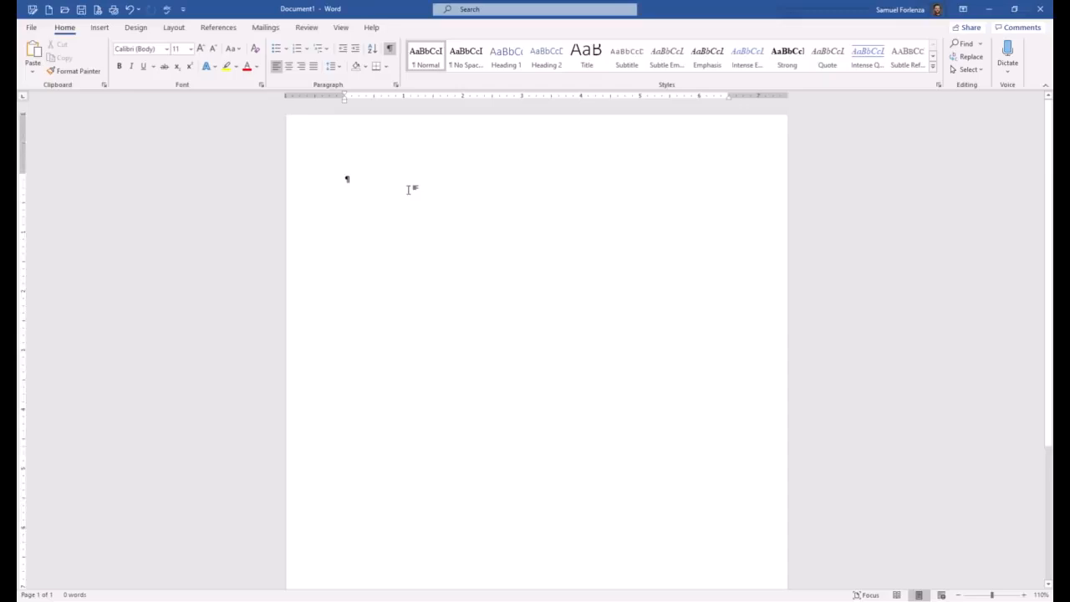
pyautogui.press('Return')
pyautogui.press('Return')
pyautogui.press('Return')
pyautogui.press('Return')
pyautogui.press('Tab')
pyautogui.press('Tab')
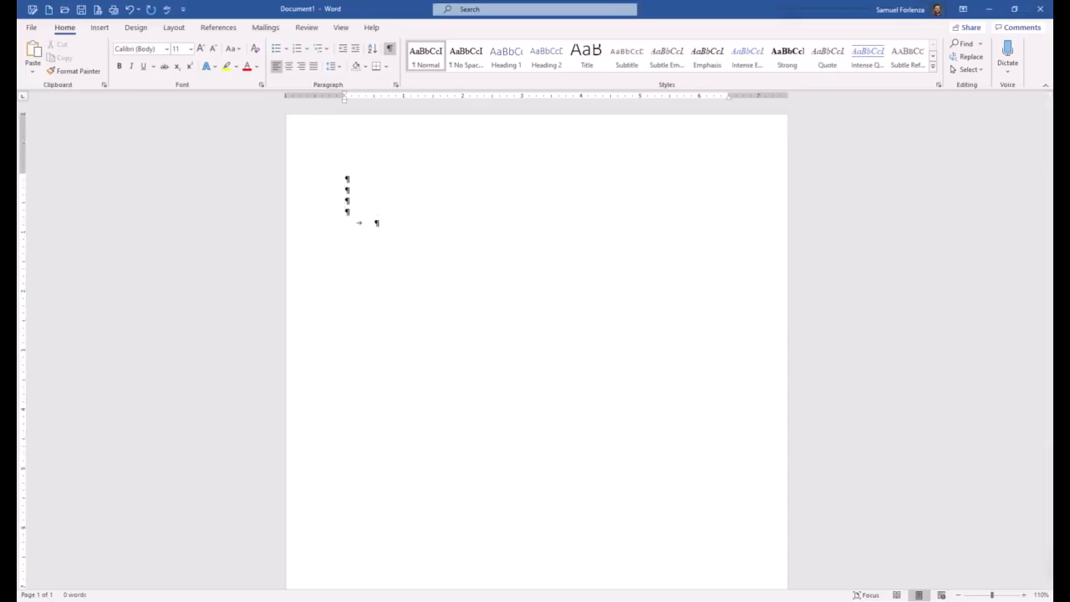
pyautogui.press('Tab')
pyautogui.press('Tab')
pyautogui.press('BackSpace')
pyautogui.press('BackSpace')
pyautogui.press('BackSpace')
pyautogui.press('BackSpace')
pyautogui.press('BackSpace')
pyautogui.press('BackSpace')
pyautogui.press('BackSpace')
pyautogui.press('BackSpace')
pyautogui.press('BackSpace')
# Apply custom page margins of 1 inch on all sides to the whole document
pyautogui.click(178, 28)
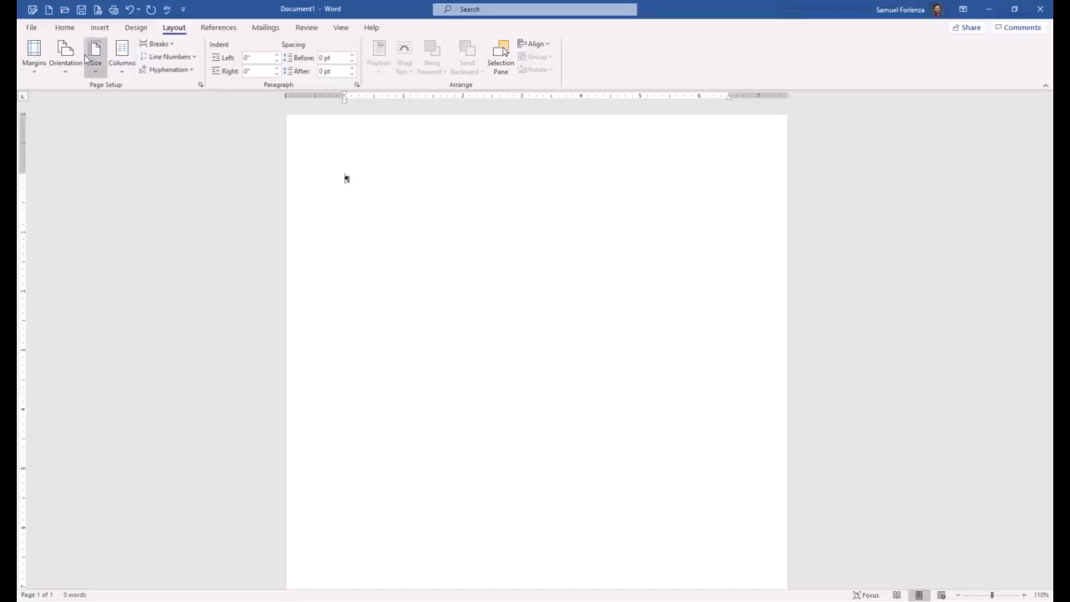
pyautogui.click(37, 66)
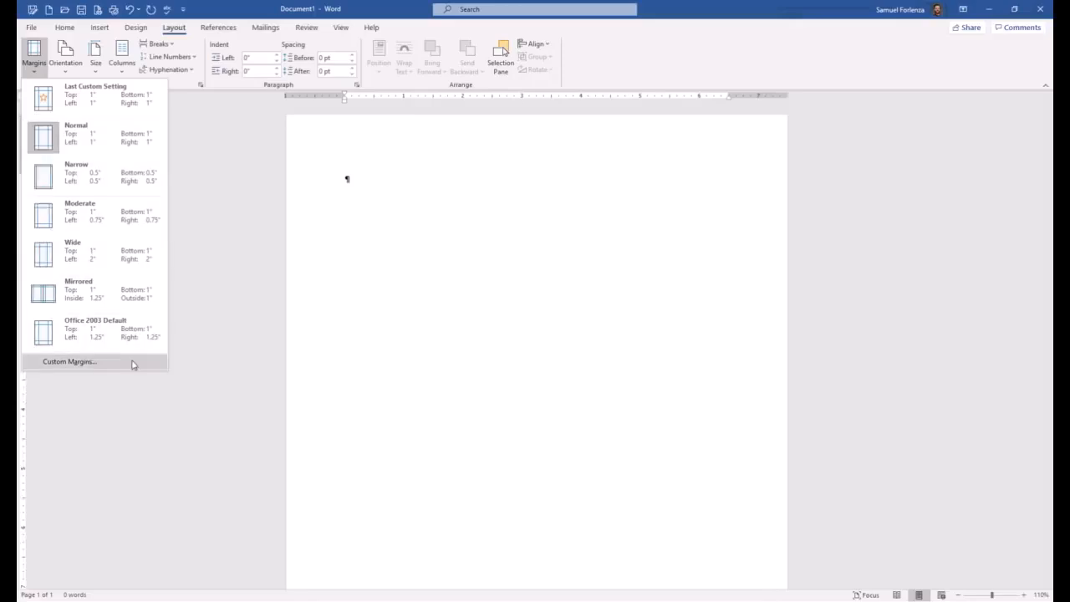
pyautogui.click(70, 361)
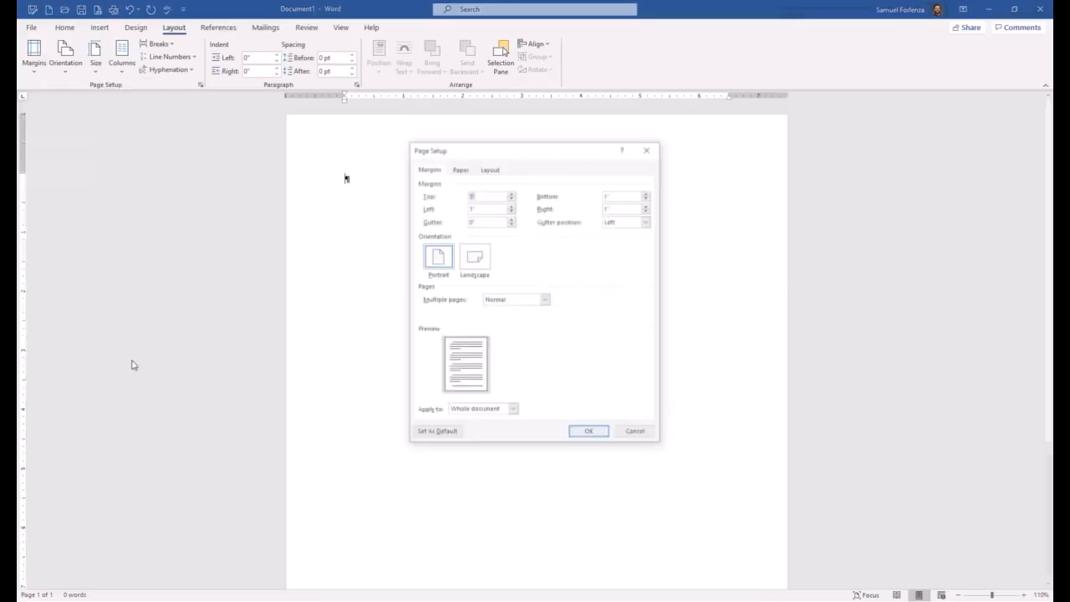
pyautogui.click(493, 195)
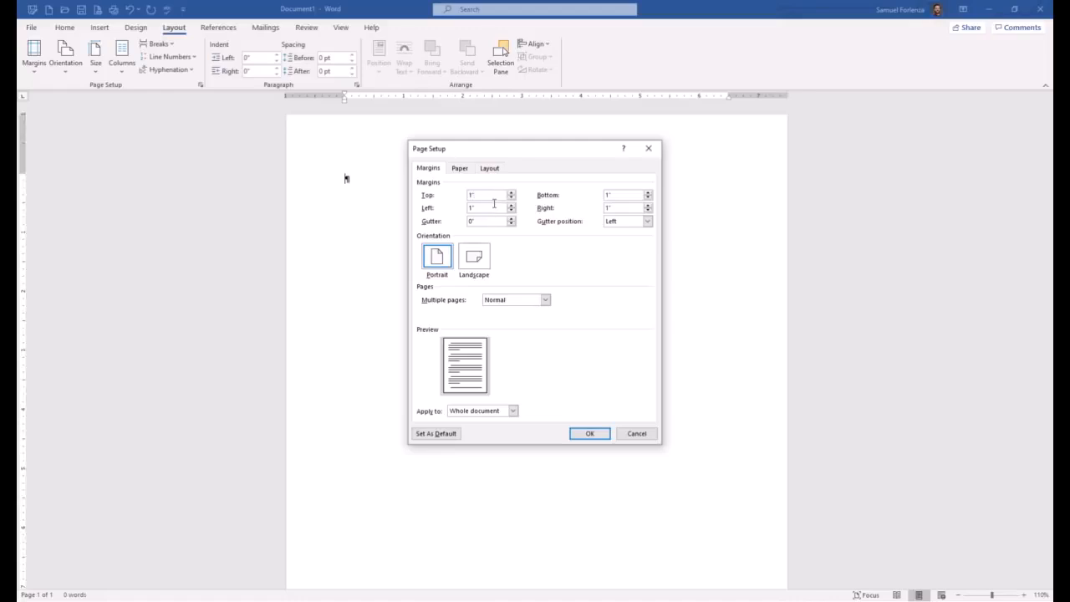
pyautogui.click(587, 433)
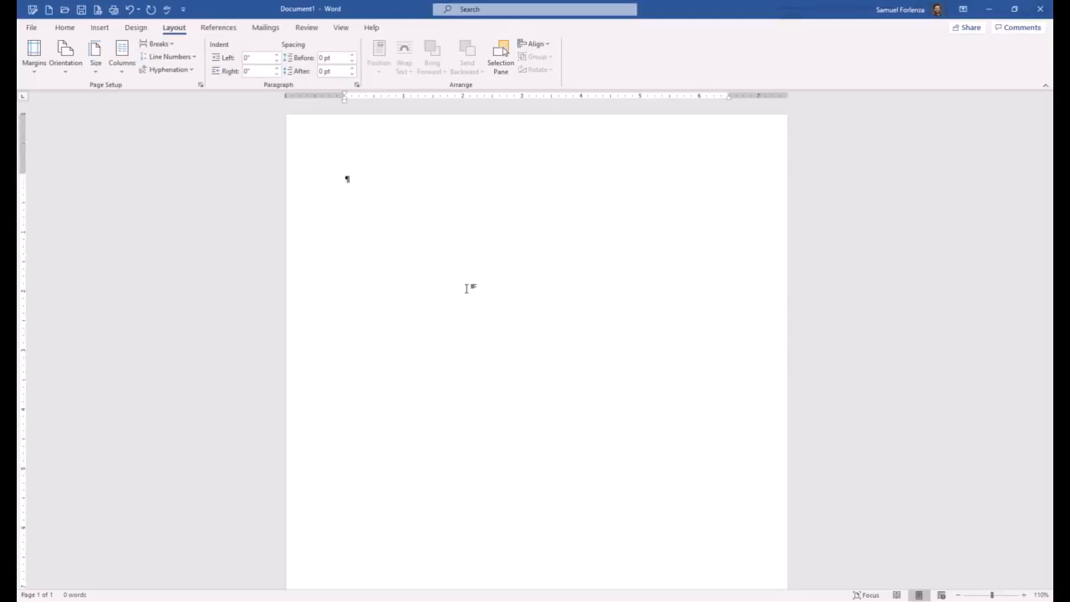
# Format the empty first paragraph in 12 pt Times New Roman with double line spacing
pyautogui.doubleClick(346, 178)
pyautogui.click(64, 28)
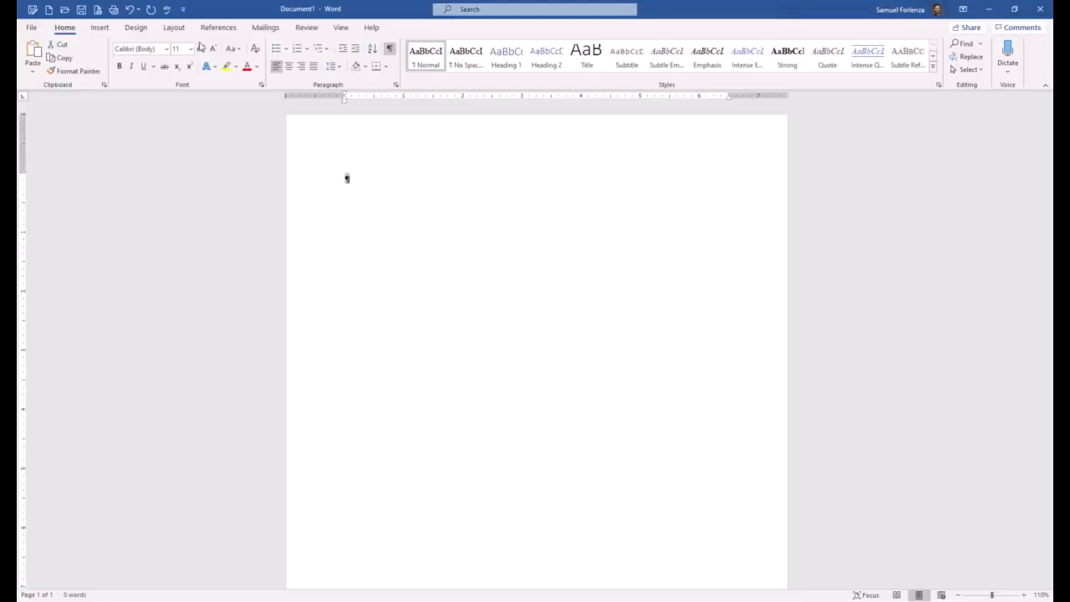
pyautogui.click(167, 48)
pyautogui.click(159, 129)
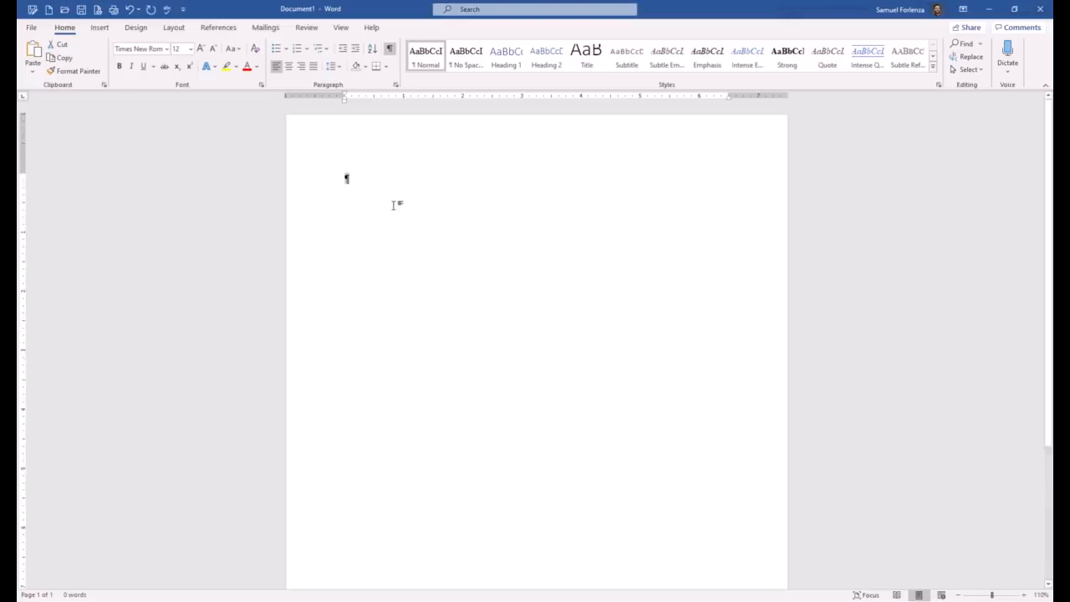
pyautogui.click(337, 70)
pyautogui.click(350, 129)
pyautogui.click(375, 182)
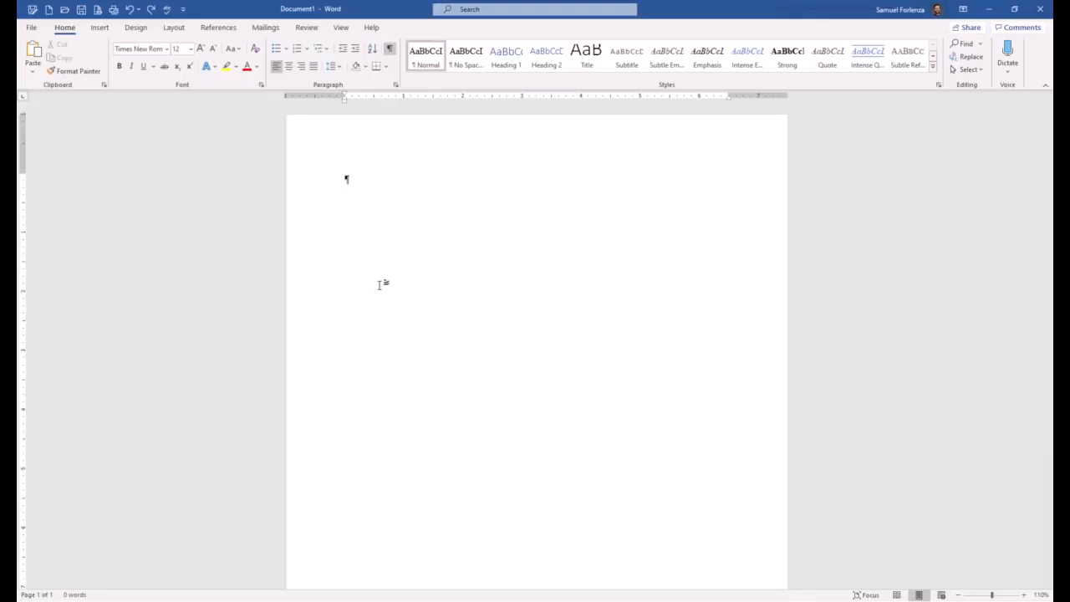
# Leave three blank lines at the start of the page and enter the centered, bold title "Your Title Goes Here"
pyautogui.press('Return')
pyautogui.press('Return')
pyautogui.press('Return')
pyautogui.hotkey('ctrl', 'e')
pyautogui.write('Your Ti')
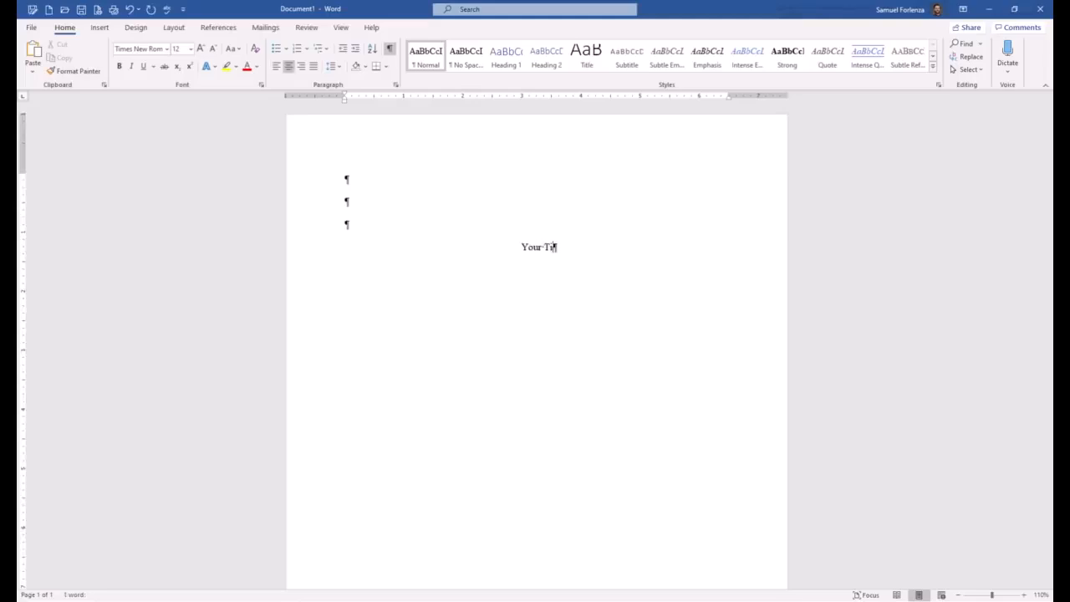
pyautogui.write('tle Goes Here')
pyautogui.hotkey('shift', 'Home')
pyautogui.hotkey('ctrl', 'b')
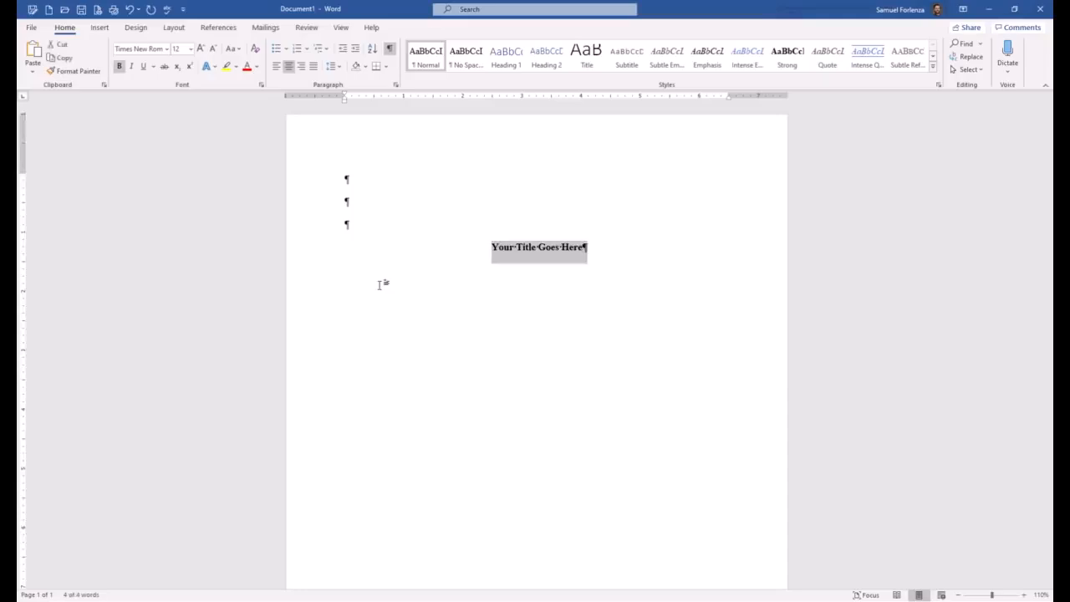
pyautogui.press('End')
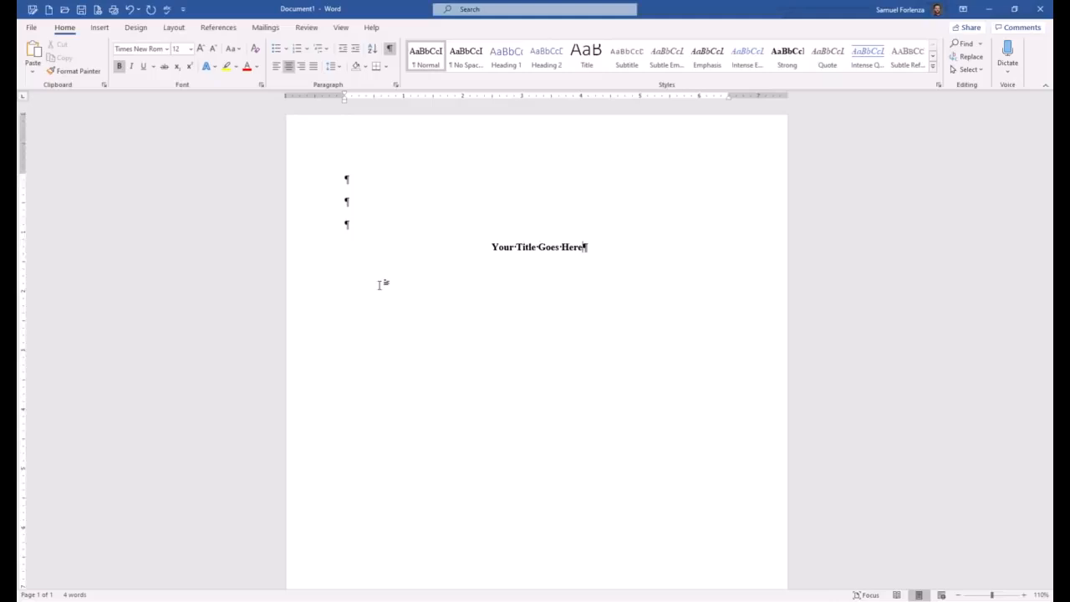
# Add a colon to the end of the title and enter the bold subtitle "Can Put a Subtitle Here" on the following line
pyautogui.write(':')
pyautogui.press('Return')
pyautogui.write('Can Put a Subtitle Here')
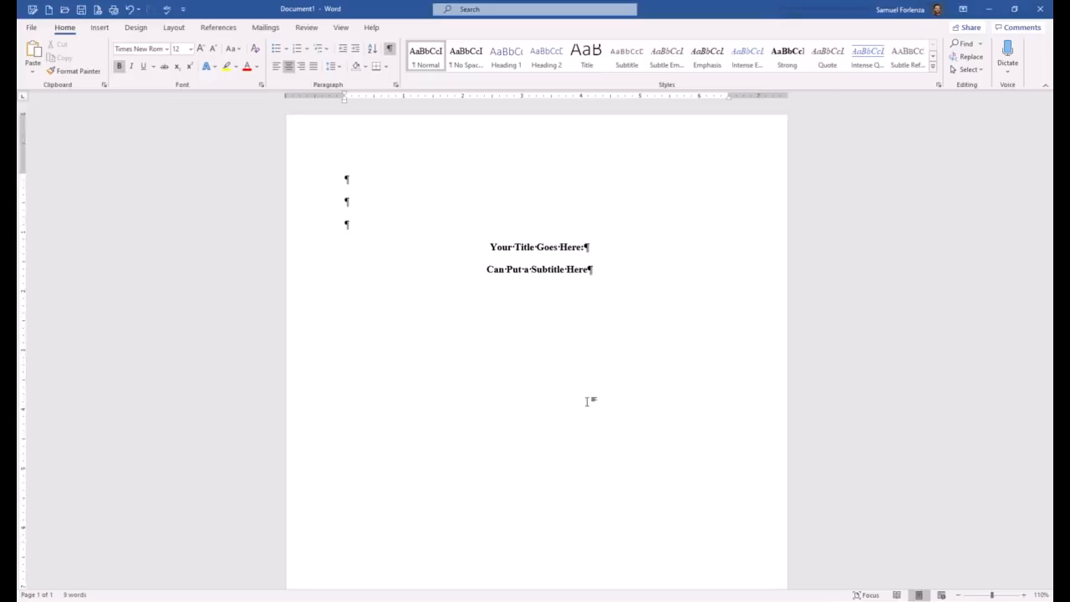
# Below a blank line, enter the placeholder "First M. Last" and the affiliation "Department of Psychology, University Name" in regular weight
pyautogui.hotkey('ctrl', 'z')
pyautogui.press('Return')
pyautogui.press('Return')
pyautogui.write('First M. Last')
pyautogui.press('Return')
pyautogui.write('Department of Psychology, University Name')
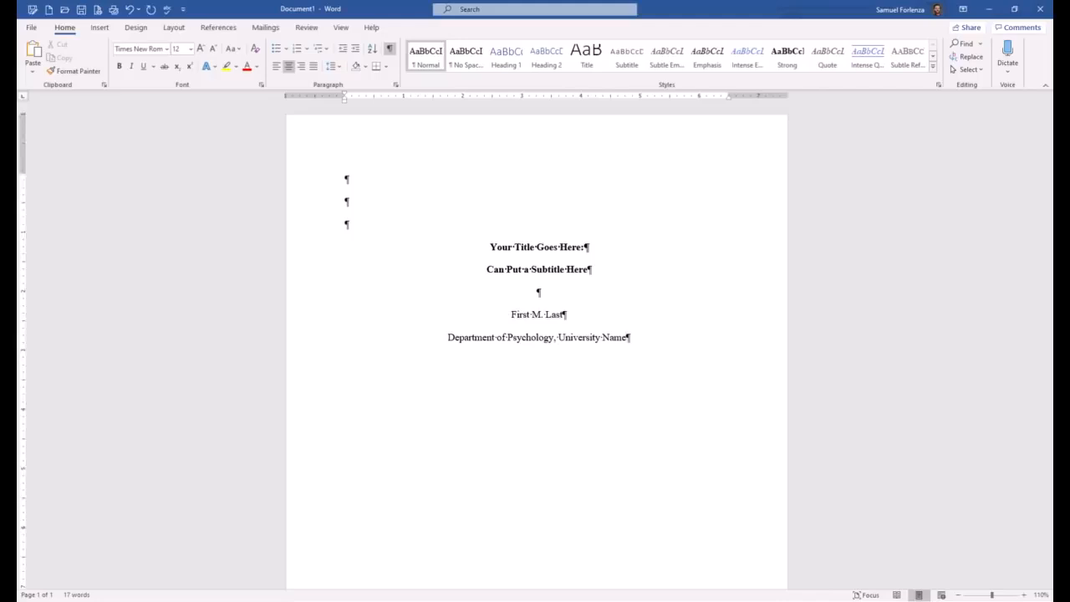
# Add the course line "PSY 101: Introduction to Psychology" below the affiliation
pyautogui.press('Return')
pyautogui.write('PSY 100')
pyautogui.press('BackSpace')
pyautogui.press('BackSpace')
pyautogui.write('01: Introduction to Psychology')
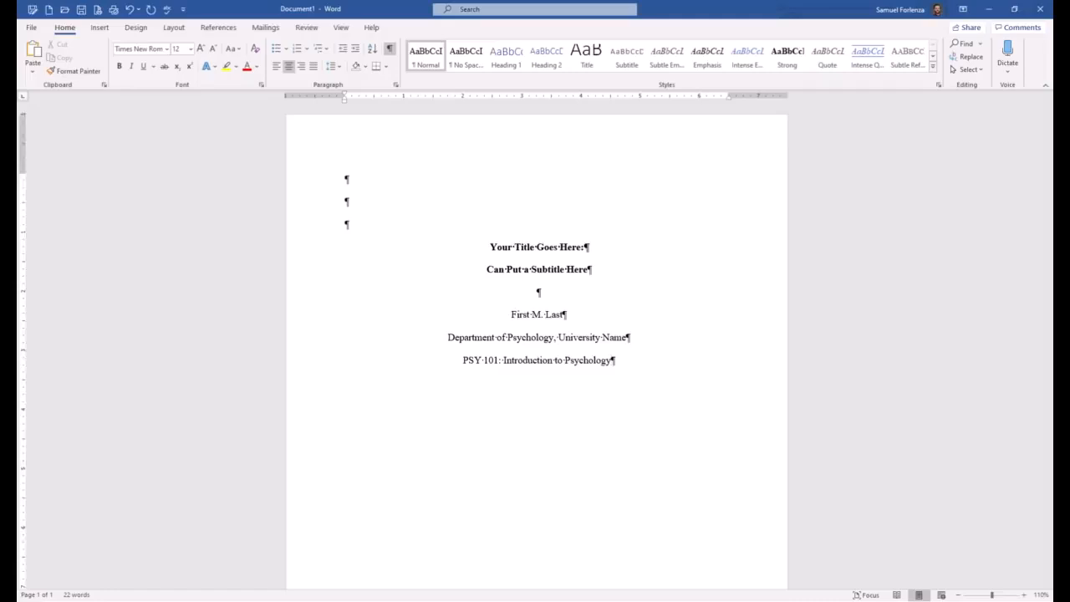
# Add the instructor's name and the date "October 1, 2020" on separate lines below the course
pyautogui.press('Return')
pyautogui.write('Dr. Who')
pyautogui.press('Return')
pyautogui.write('Octob')
pyautogui.press('Return')
pyautogui.write('1')
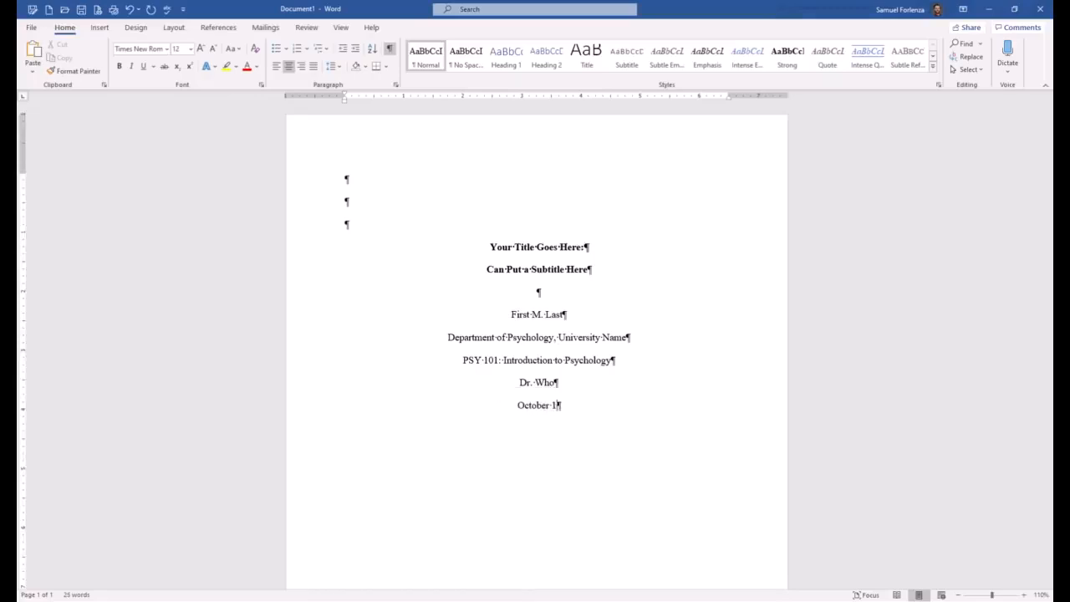
pyautogui.write(', 2020')
# Insert a right-aligned page number in the header using the Plain Number 3 style, and return to the body text
pyautogui.click(97, 28)
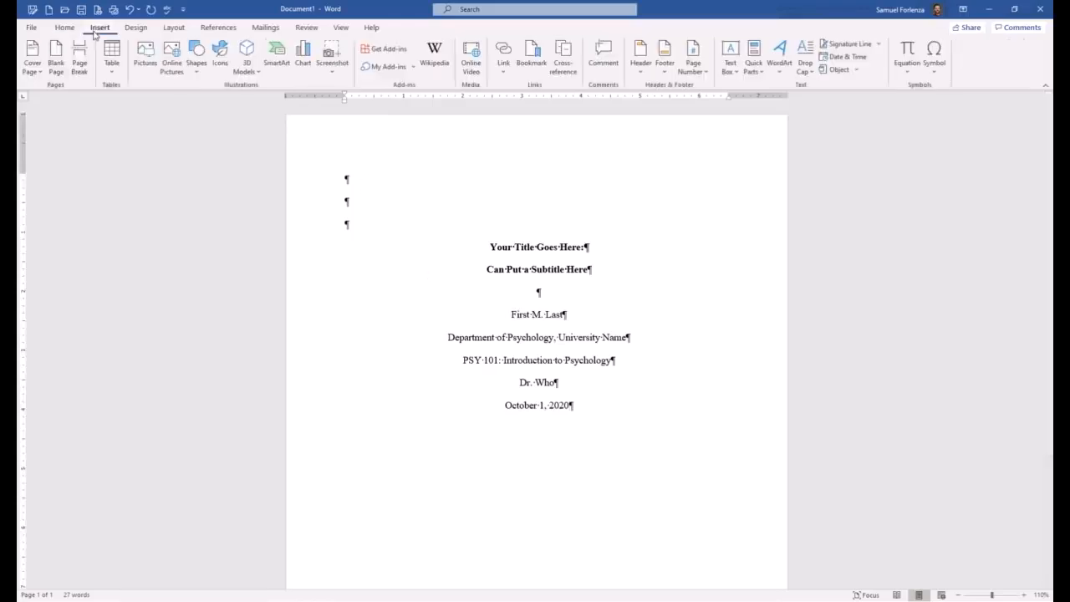
pyautogui.click(693, 63)
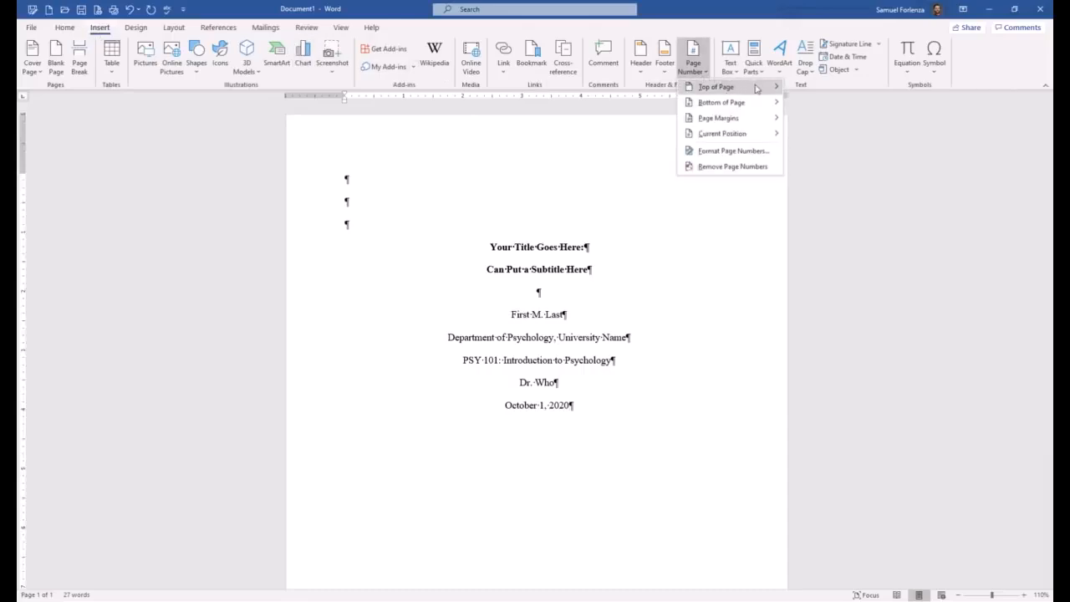
pyautogui.moveTo(754, 87)
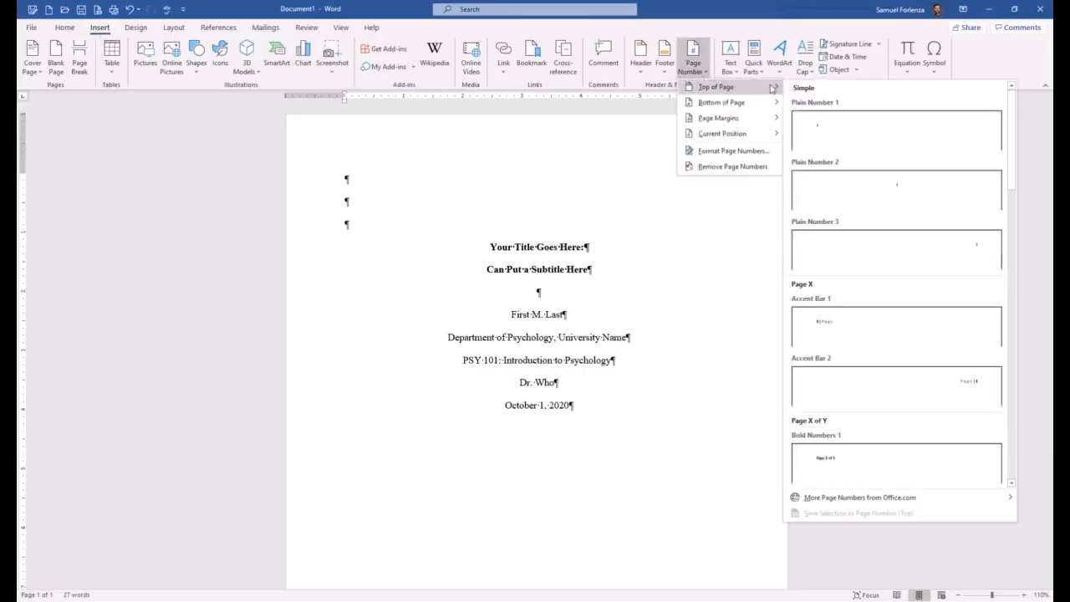
pyautogui.click(855, 252)
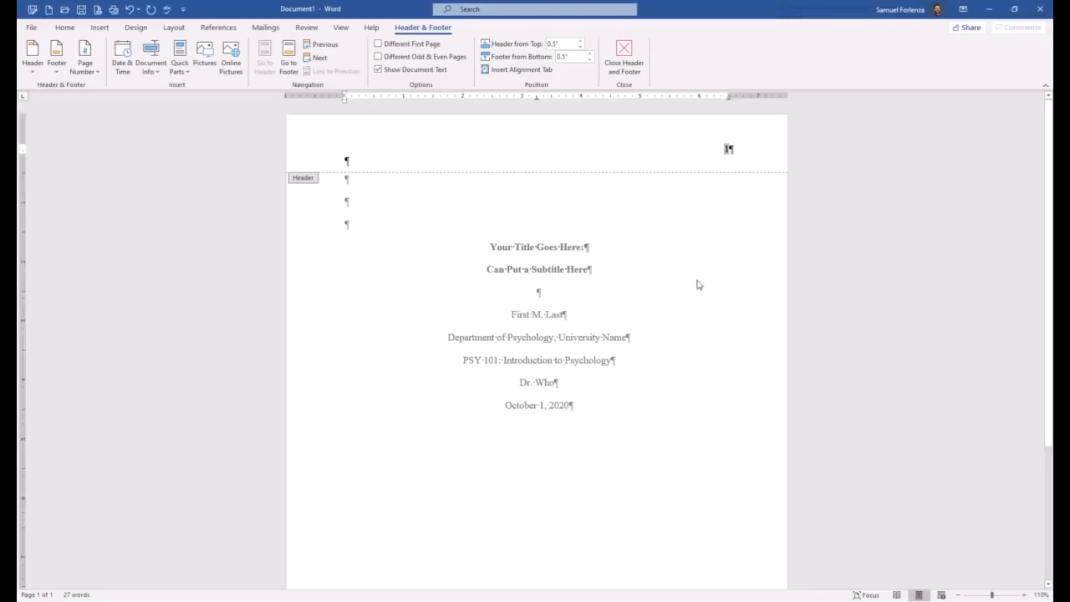
pyautogui.doubleClick(698, 285)
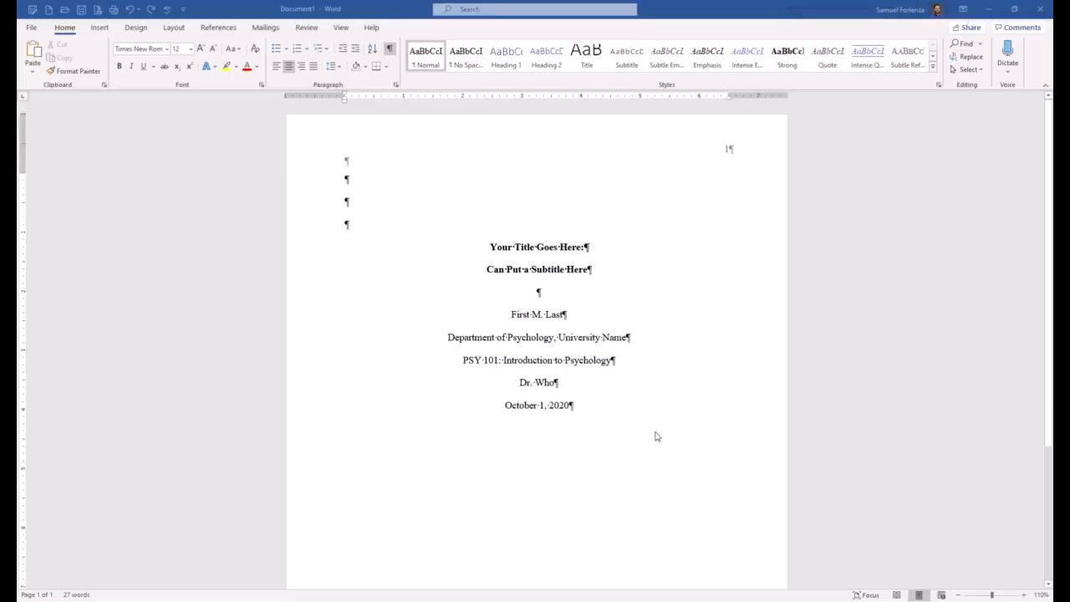
# Add blank lines after the date and insert a page break to start a second page
pyautogui.press('Return')
pyautogui.press('Return')
pyautogui.press('Return')
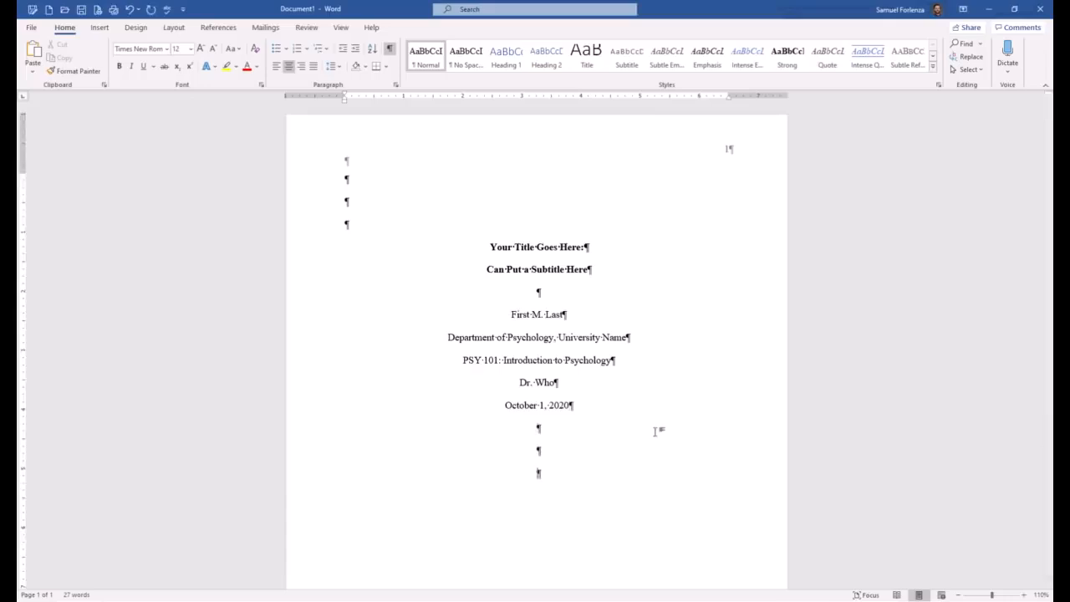
pyautogui.hotkey('ctrl', 'Return')
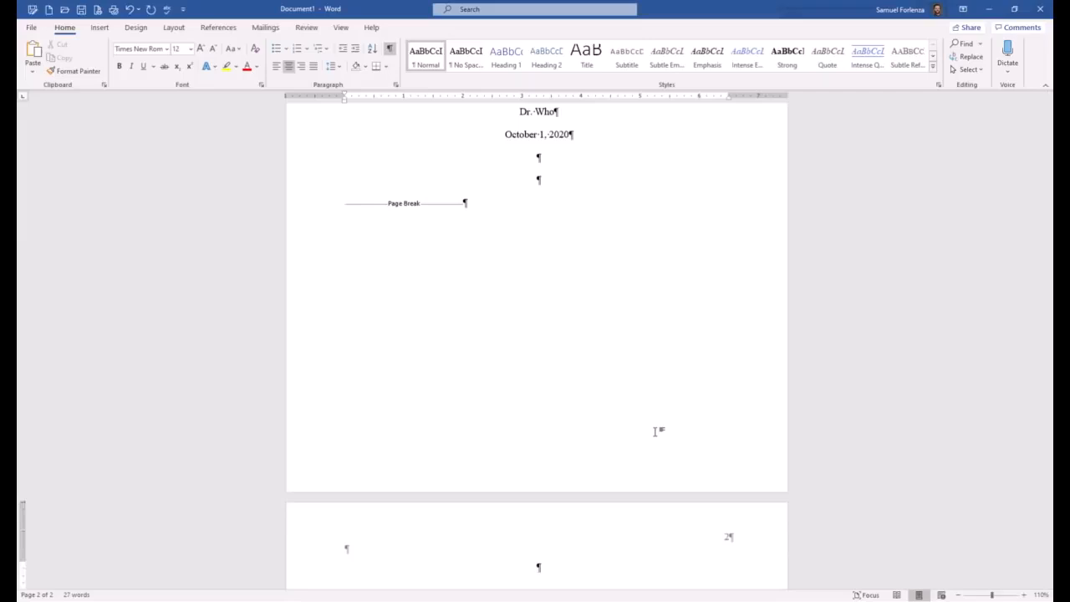
# Copy the title and subtitle lines from the title page and paste them at the start of page 2
pyautogui.scroll(4, 643, 426)
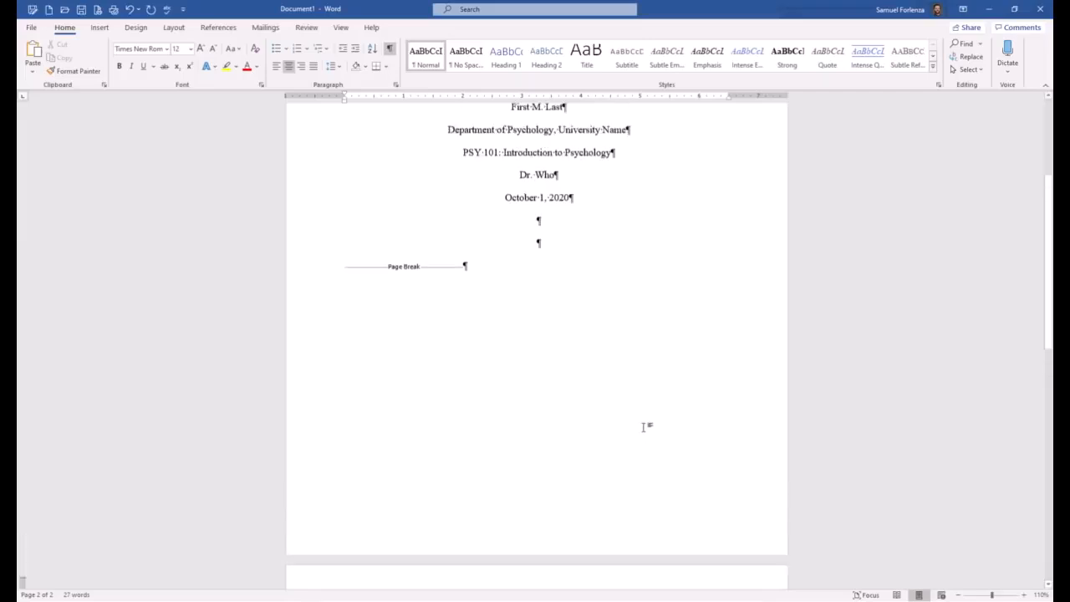
pyautogui.scroll(1, 644, 427)
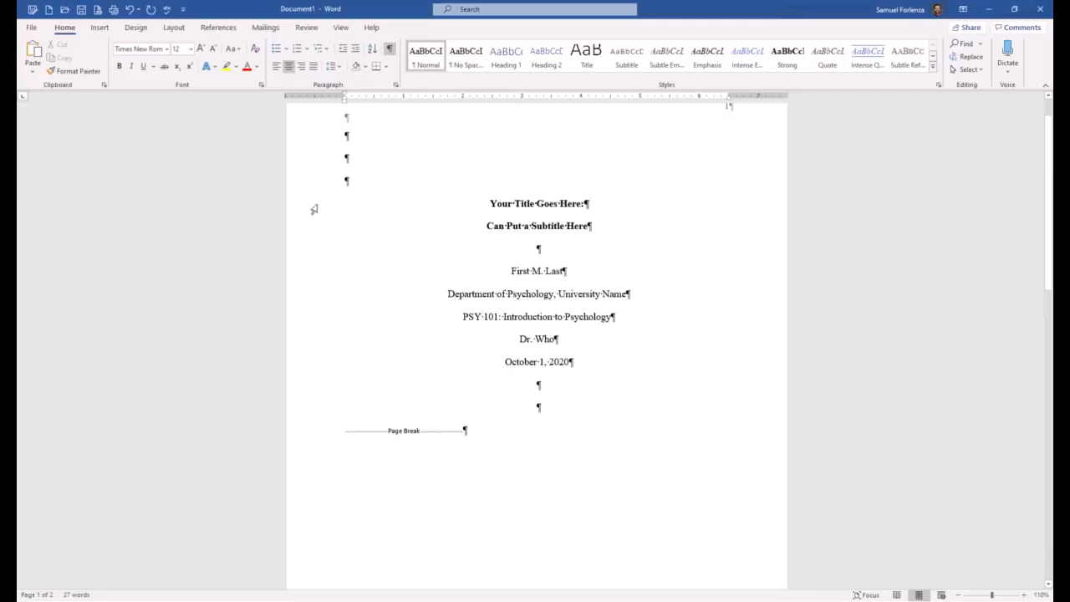
pyautogui.moveTo(314, 209); pyautogui.dragTo(303, 227)
pyautogui.scroll(-1, 318, 270)
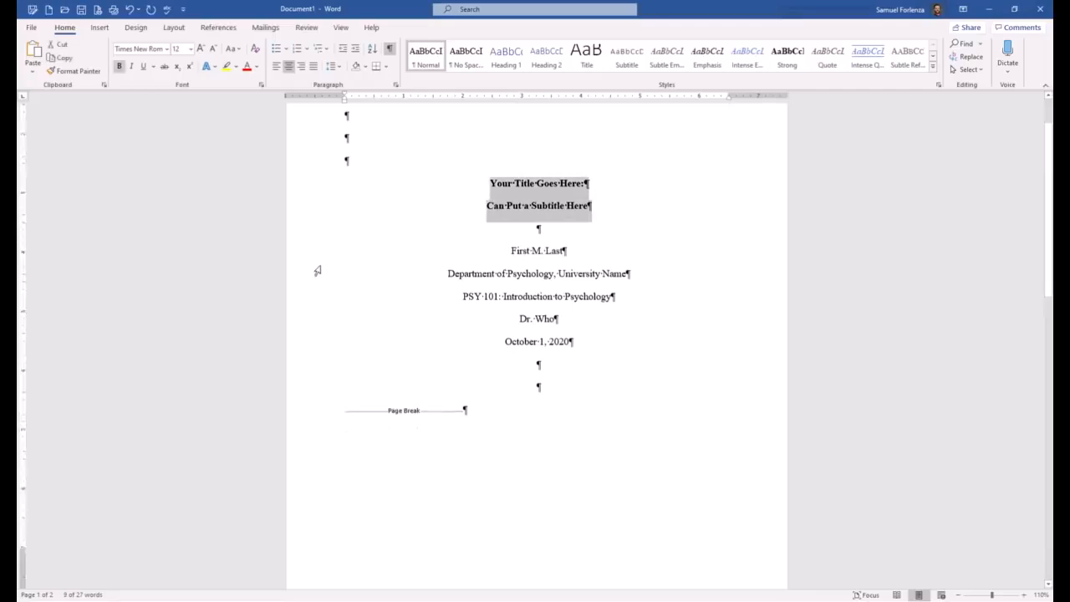
pyautogui.hotkey('ctrl', 'c')
pyautogui.hotkey('ctrl', 'End')
pyautogui.hotkey('ctrl', 'v')
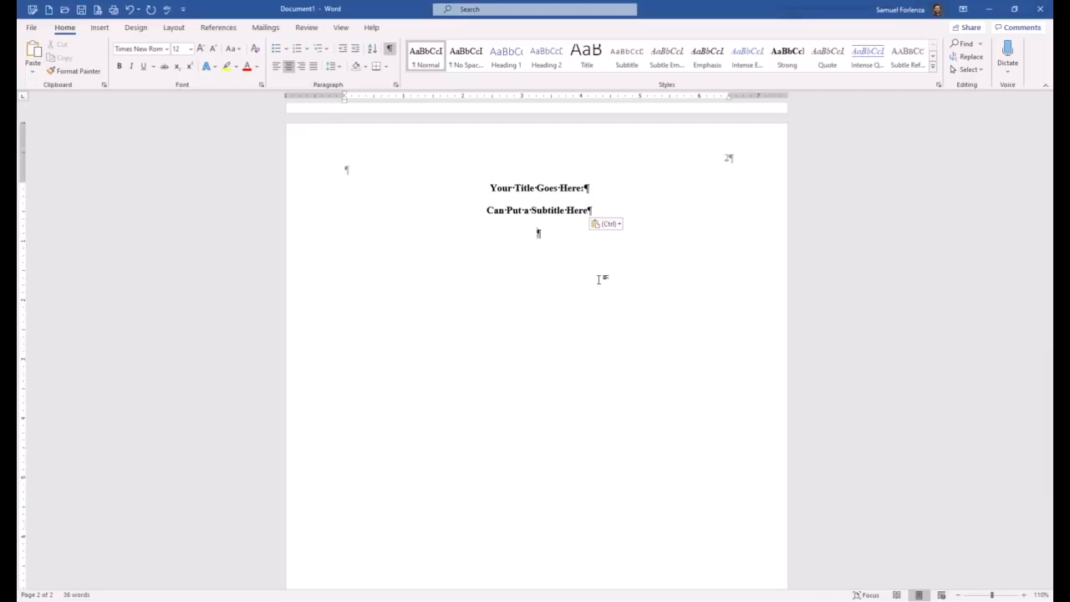
# Left-align the paragraph below the subtitle on page 2 and replace it with the copied lorem ipsum text containing Level 1 to 5 headings
pyautogui.hotkey('ctrl', 'l')
pyautogui.press('Tab')
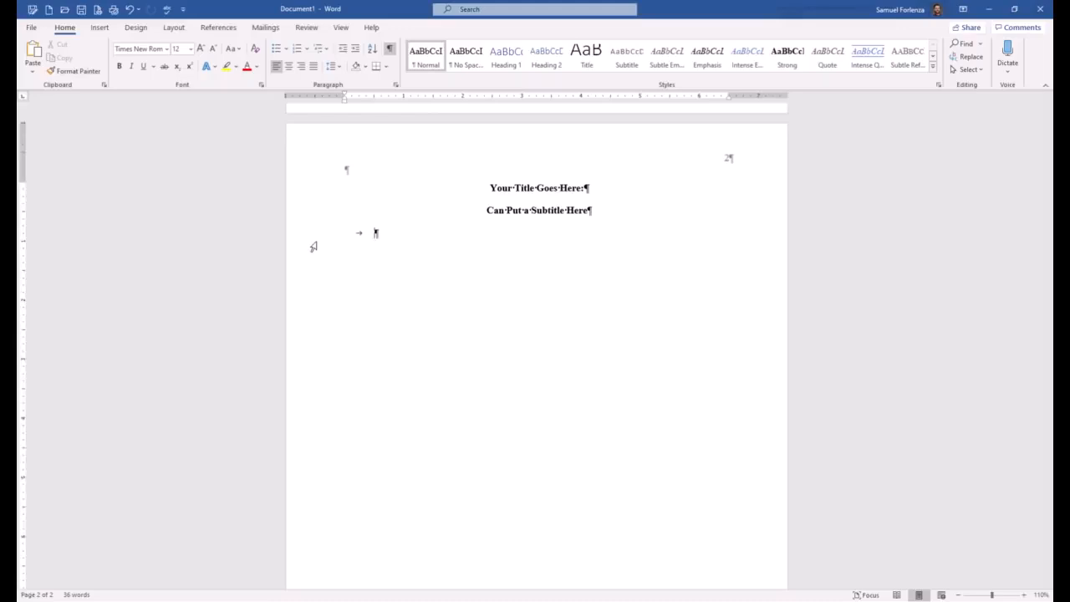
pyautogui.click(313, 246)
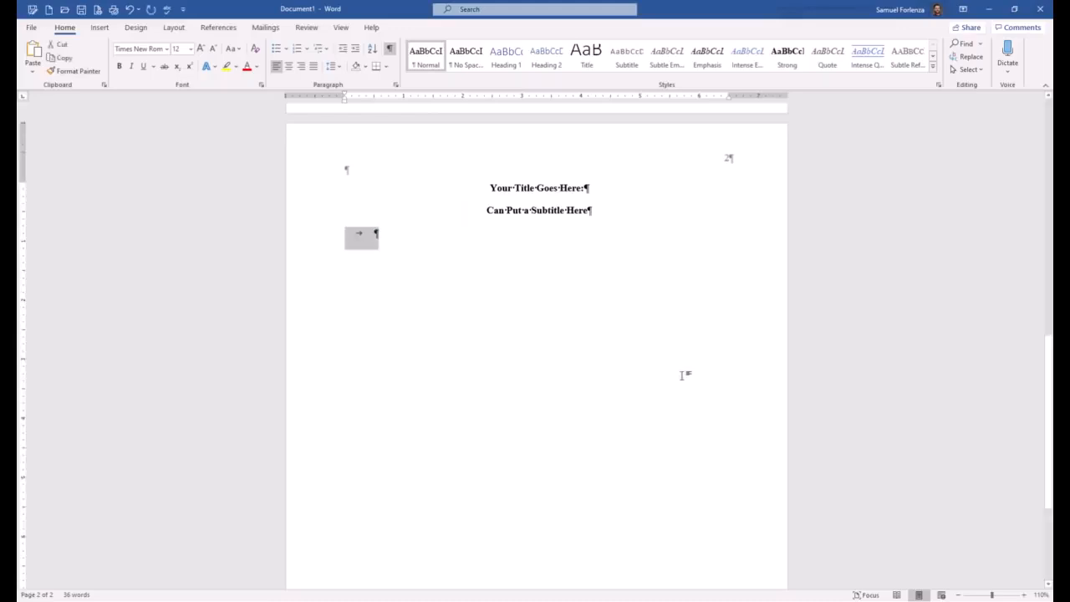
pyautogui.hotkey('ctrl', 'v')
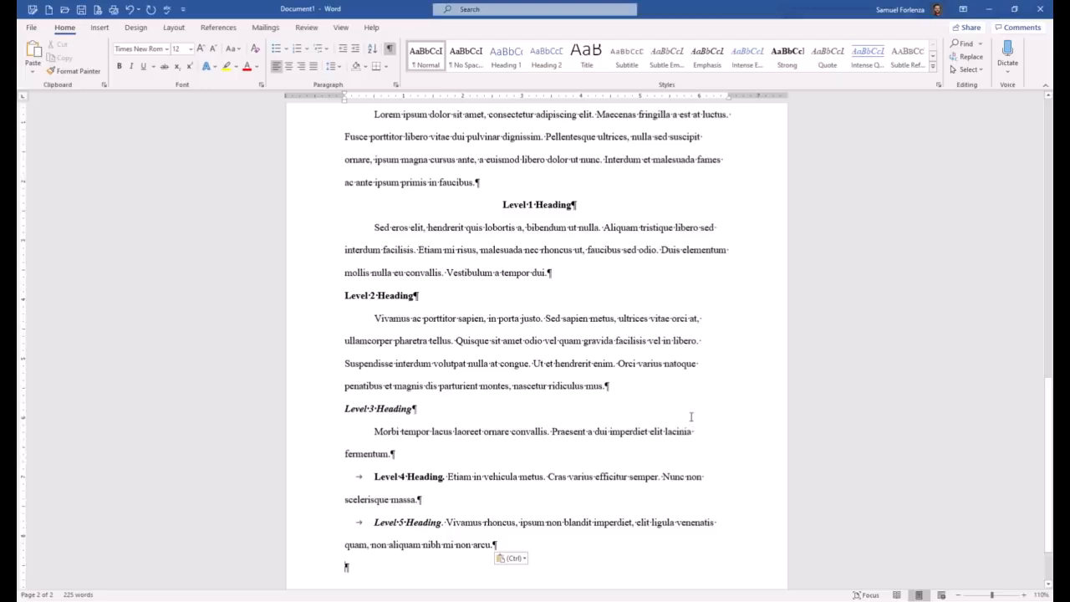
# Replace the "Level 1 Heading" text with "Methods" and the "Level 2 Heading" text with "Procedures"
pyautogui.click(309, 208)
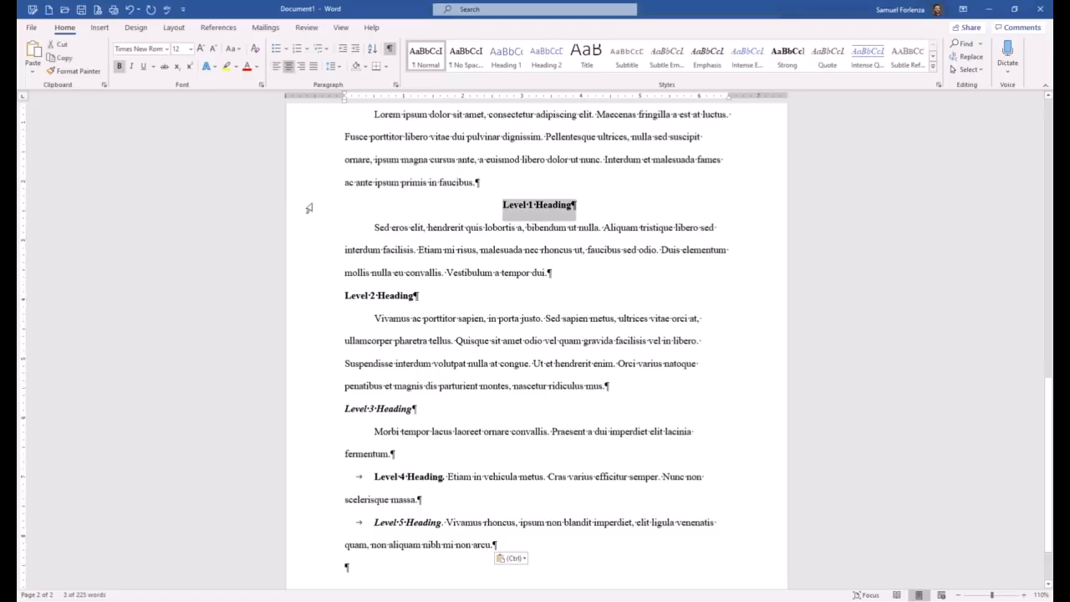
pyautogui.write('Methods')
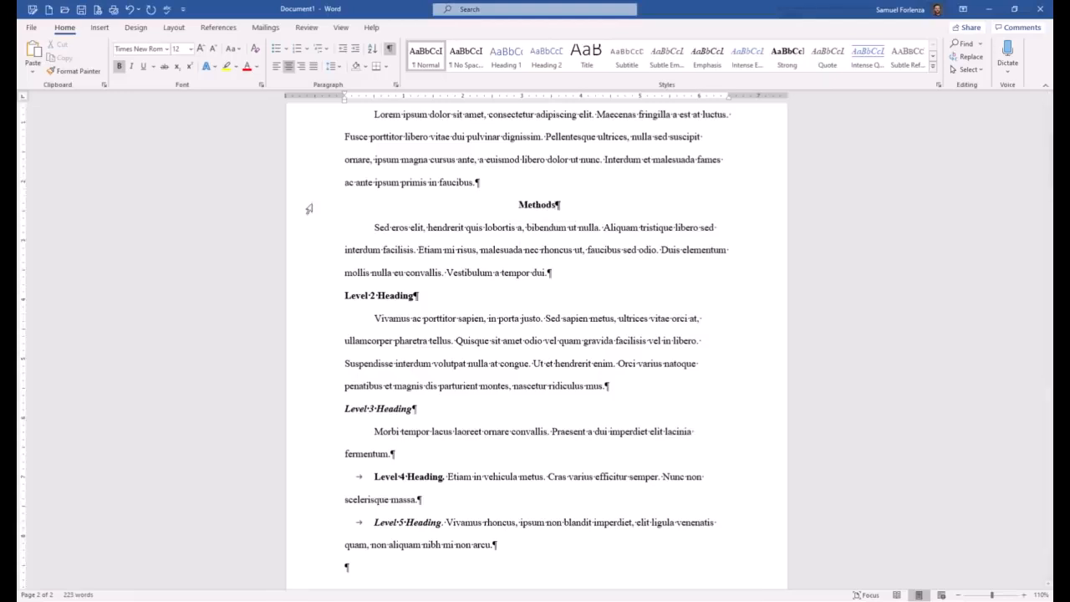
pyautogui.click(313, 296)
pyautogui.write('Procedures')
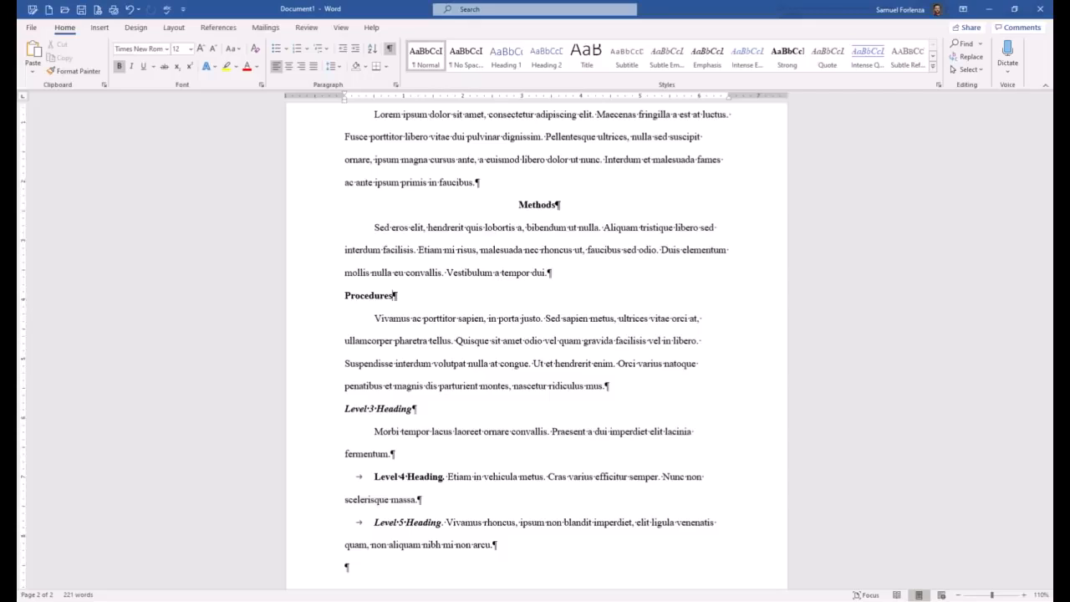
# Replace the "Level 3 Heading" text on page 2 with "Conditions"
pyautogui.click(312, 411)
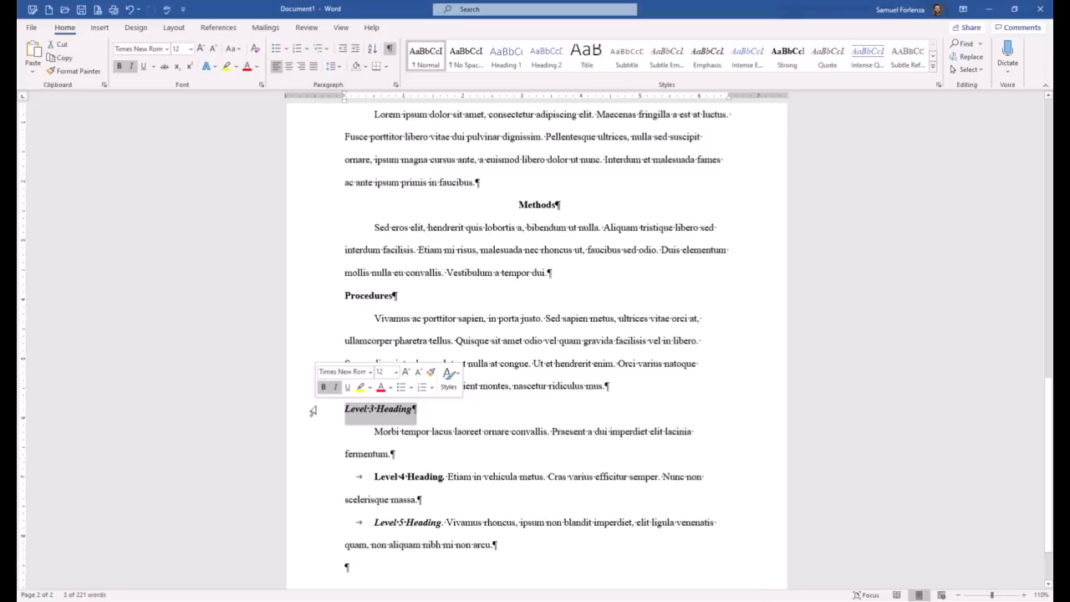
pyautogui.write('Conditions')
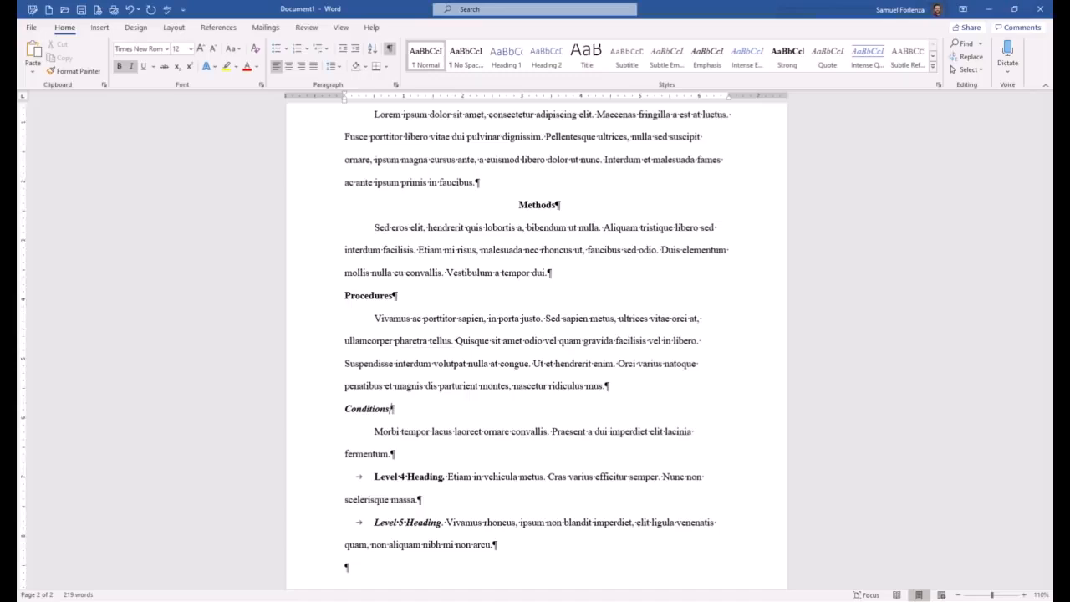
pyautogui.scroll(-1, 310, 410)
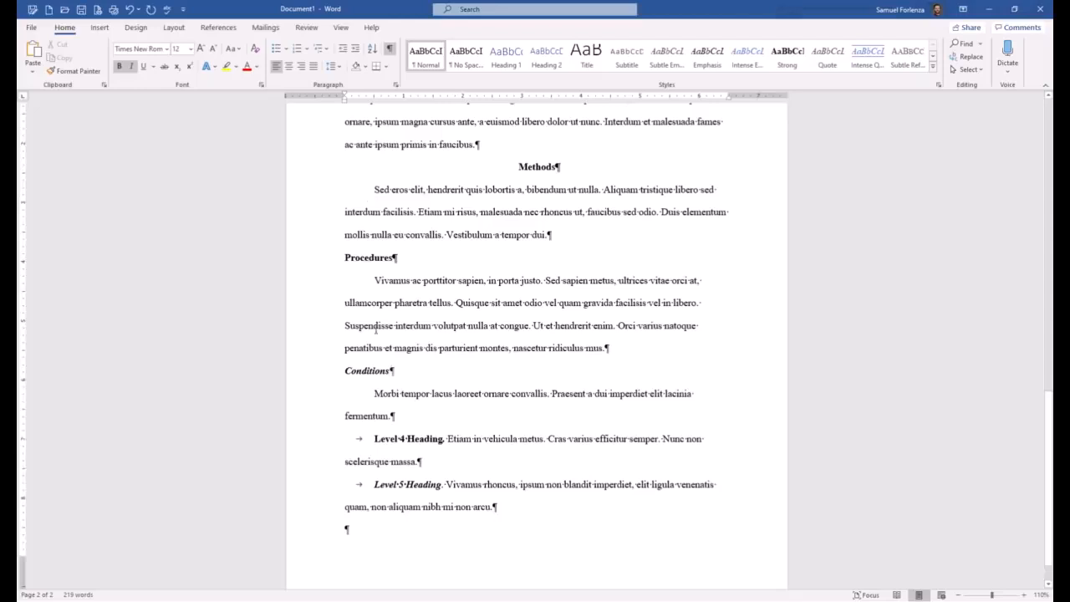
pyautogui.click(366, 401)
pyautogui.click(445, 439)
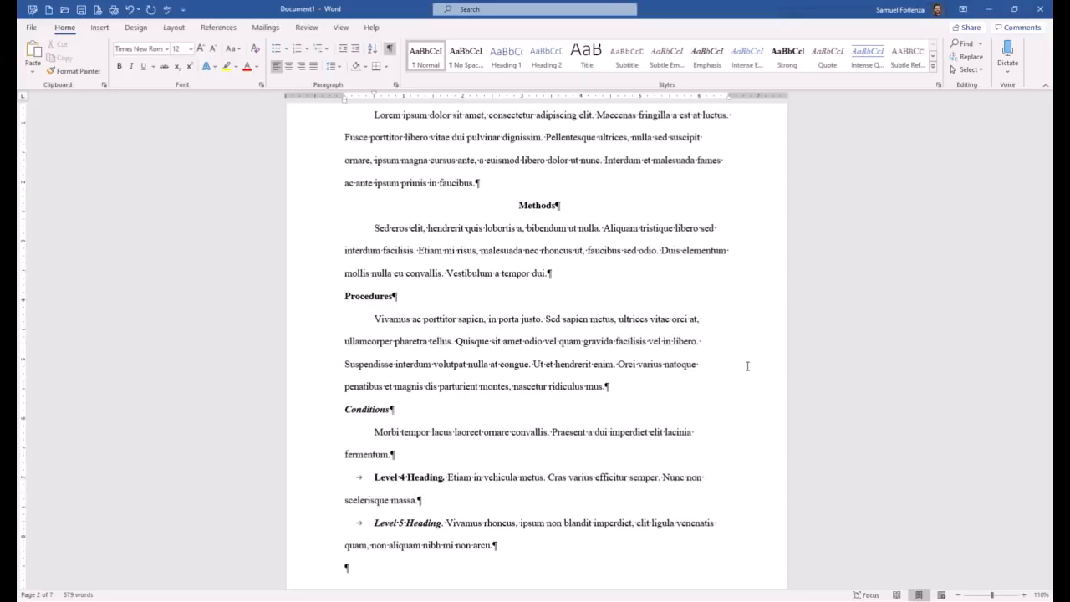
# Examine the layout of the References page and the Footnotes page that follow the body text
pyautogui.scroll(-5, 738, 373)
pyautogui.scroll(-3, 728, 384)
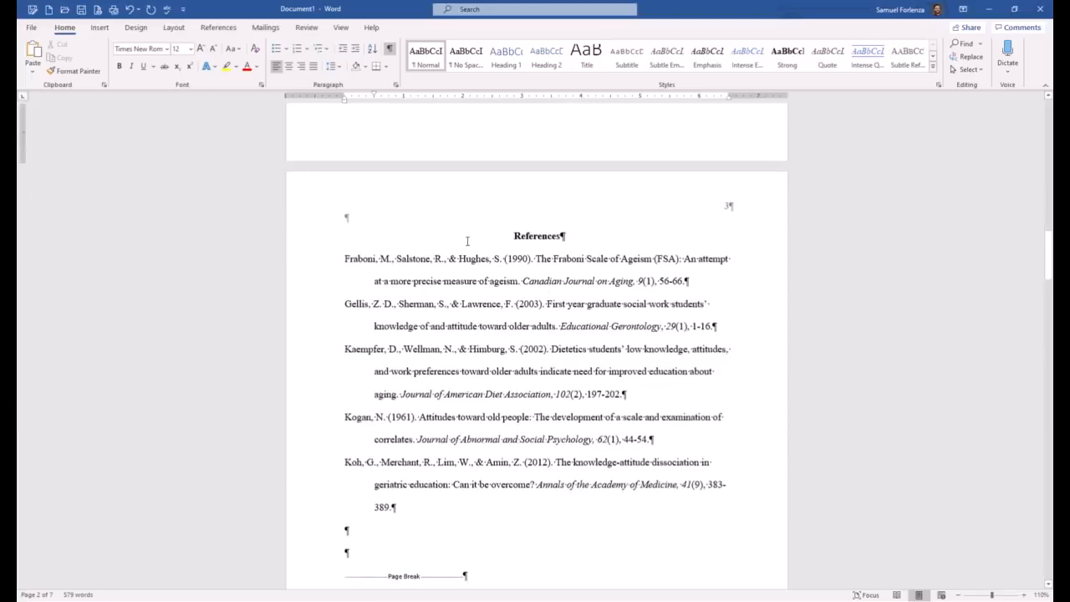
pyautogui.scroll(-1, 458, 247)
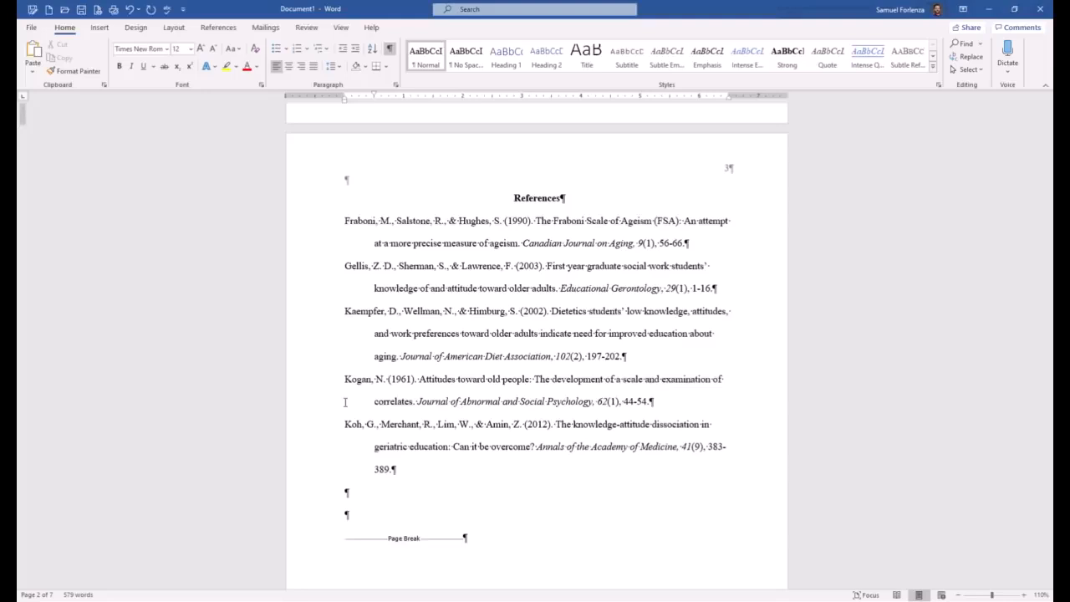
pyautogui.scroll(-6, 355, 405)
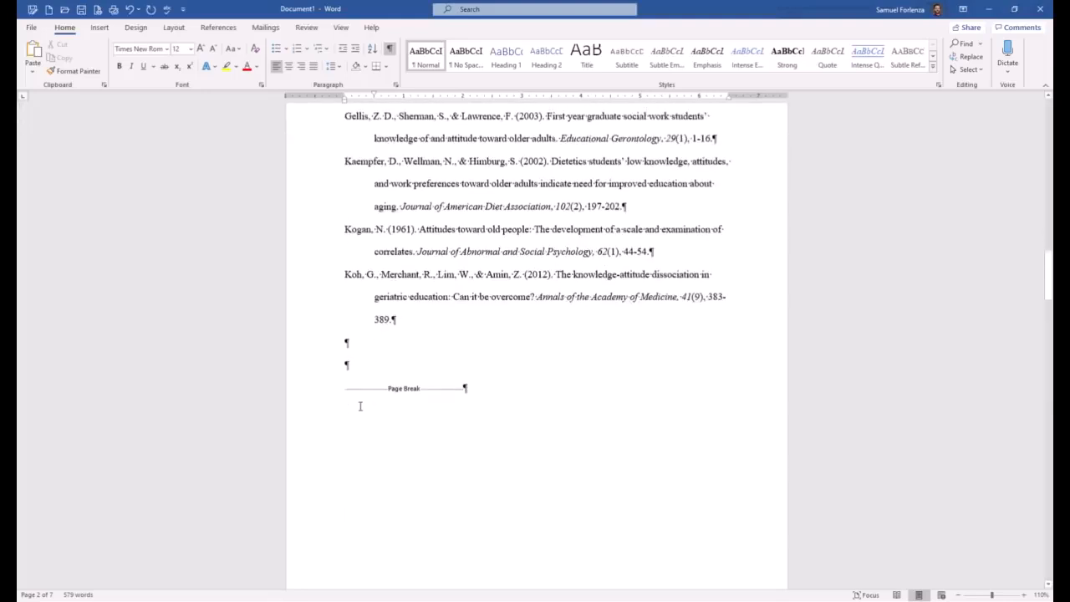
pyautogui.scroll(-5, 360, 407)
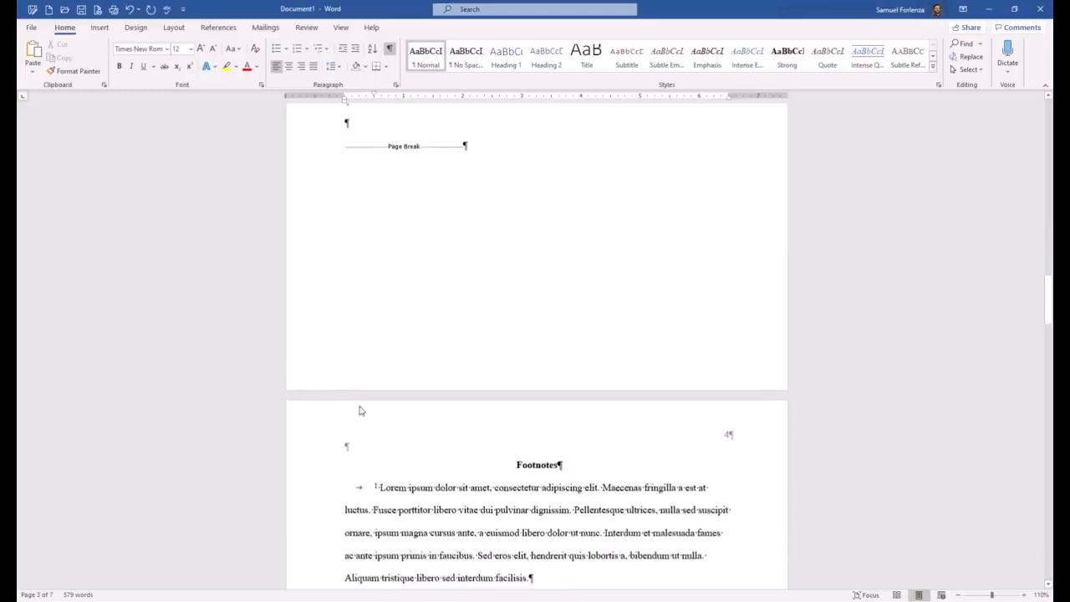
pyautogui.scroll(-4, 360, 406)
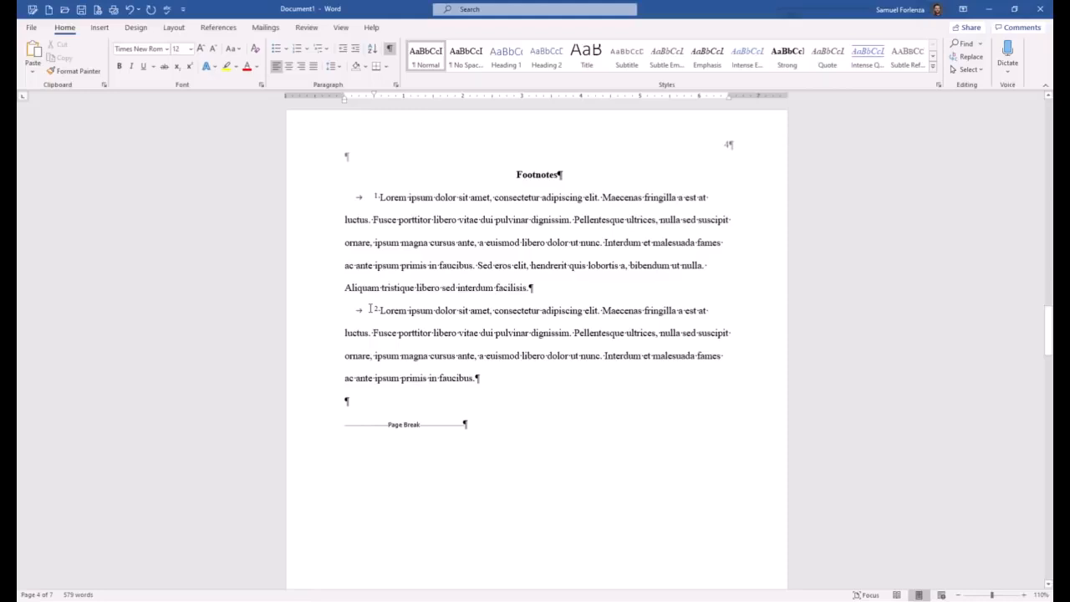
pyautogui.scroll(-1, 369, 308)
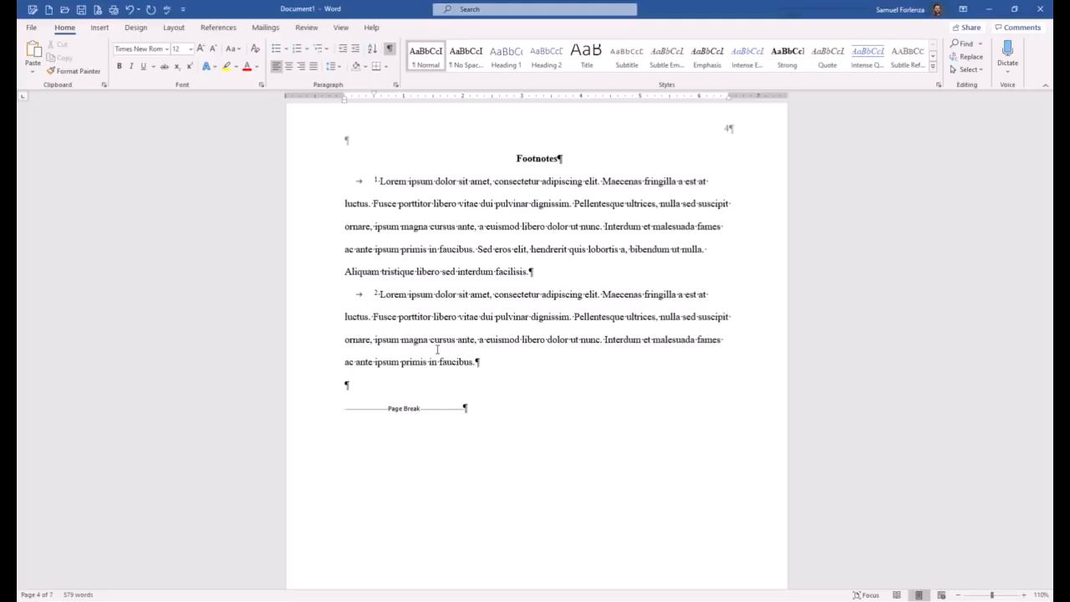
# Examine the Table 1 and Figure 1 pages, including their titles and notes
pyautogui.scroll(-5, 451, 355)
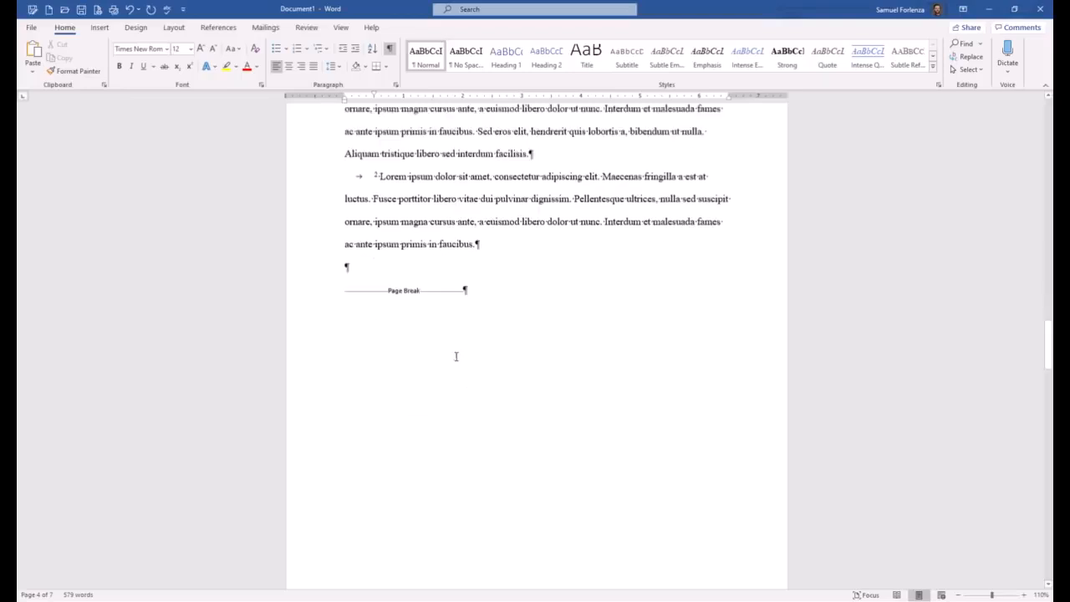
pyautogui.scroll(-3, 459, 357)
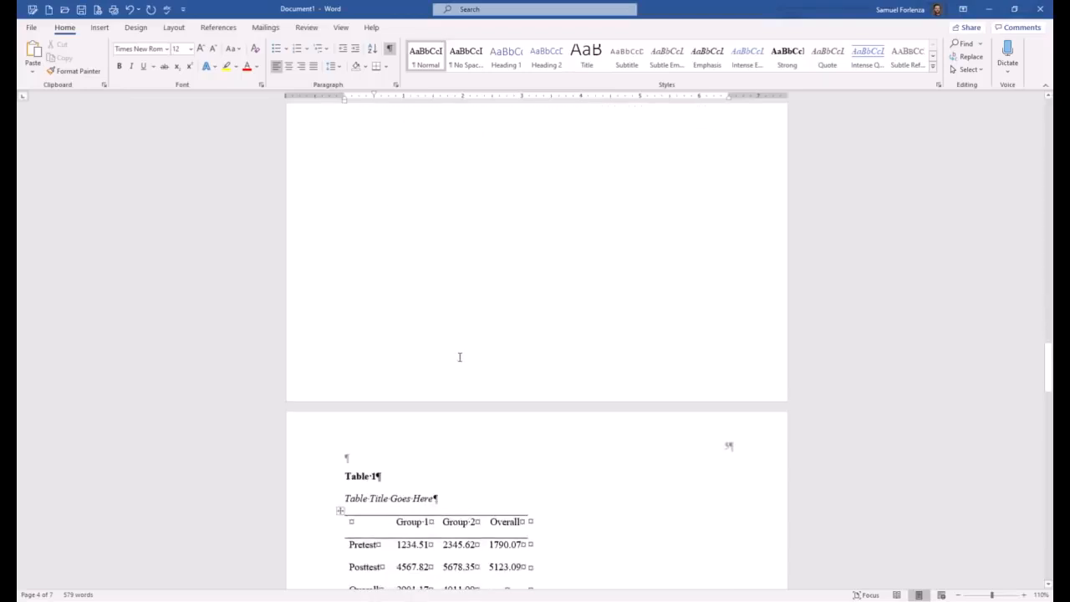
pyautogui.scroll(-4, 459, 357)
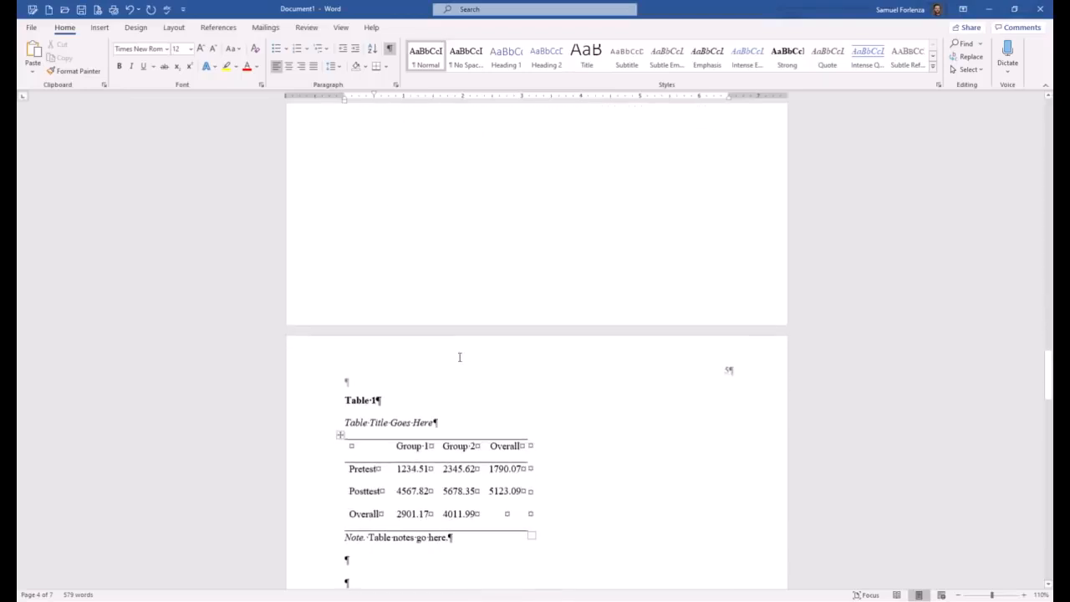
pyautogui.scroll(-3, 459, 356)
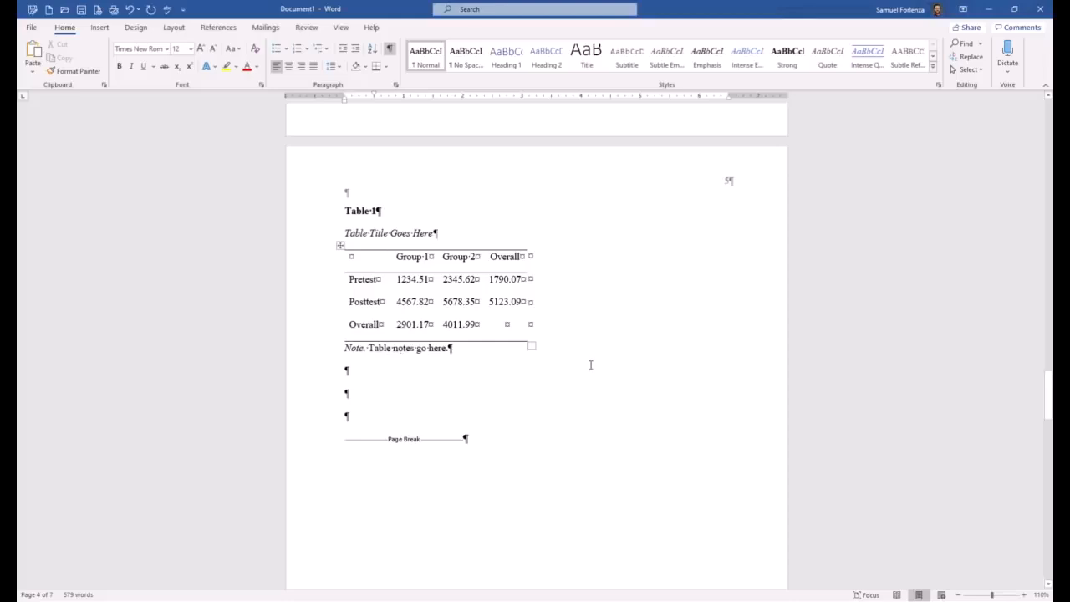
pyautogui.scroll(-8, 590, 364)
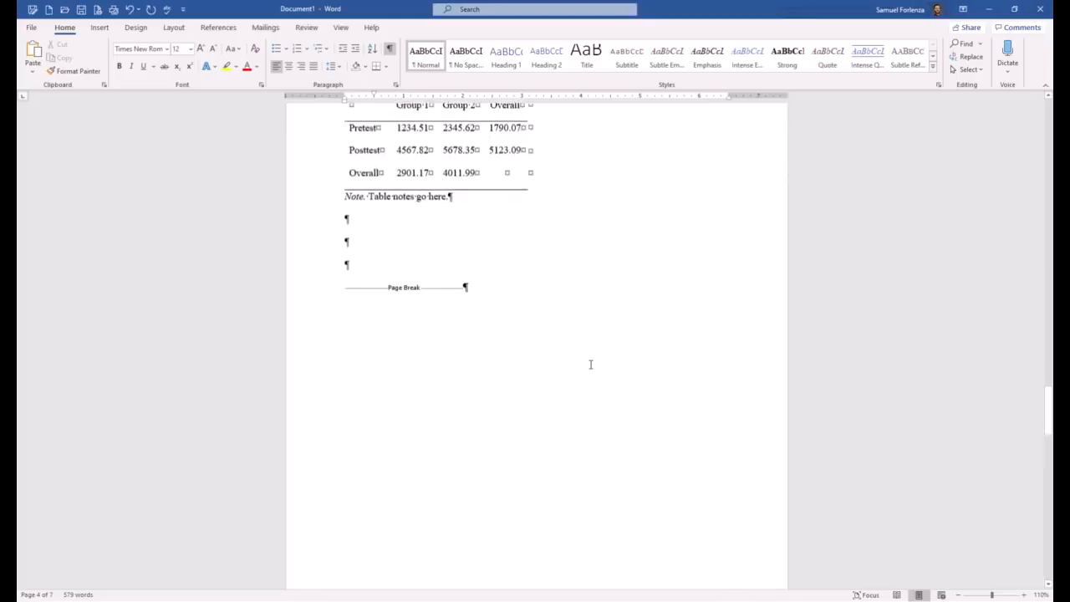
pyautogui.scroll(-5, 590, 365)
pyautogui.scroll(-3, 669, 365)
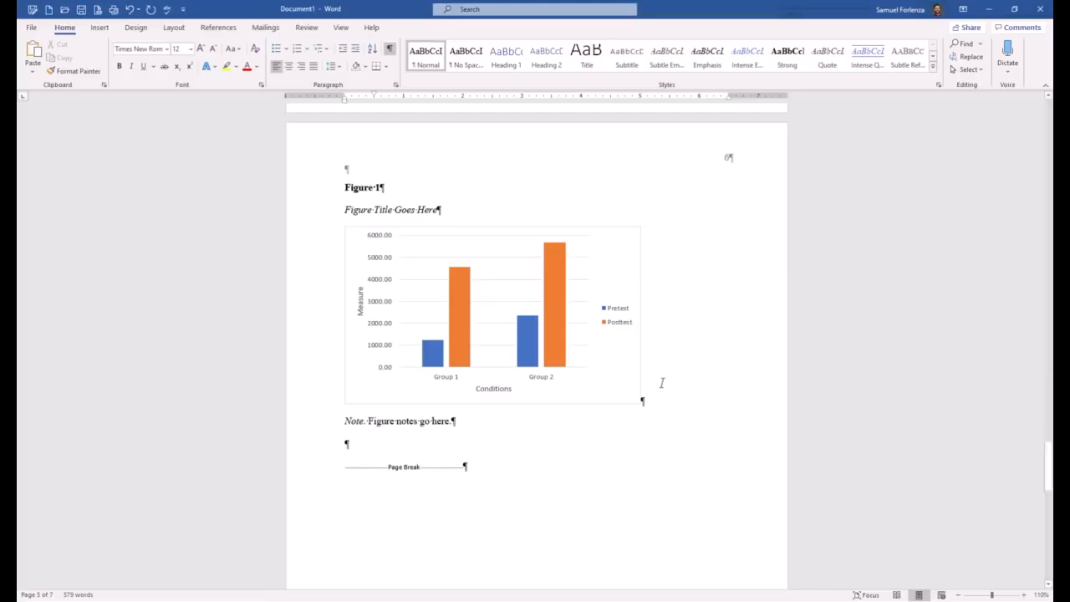
# Add the letter "A" to the "Appendix" heading on the last page so it reads "Appendix A"
pyautogui.scroll(-3, 661, 382)
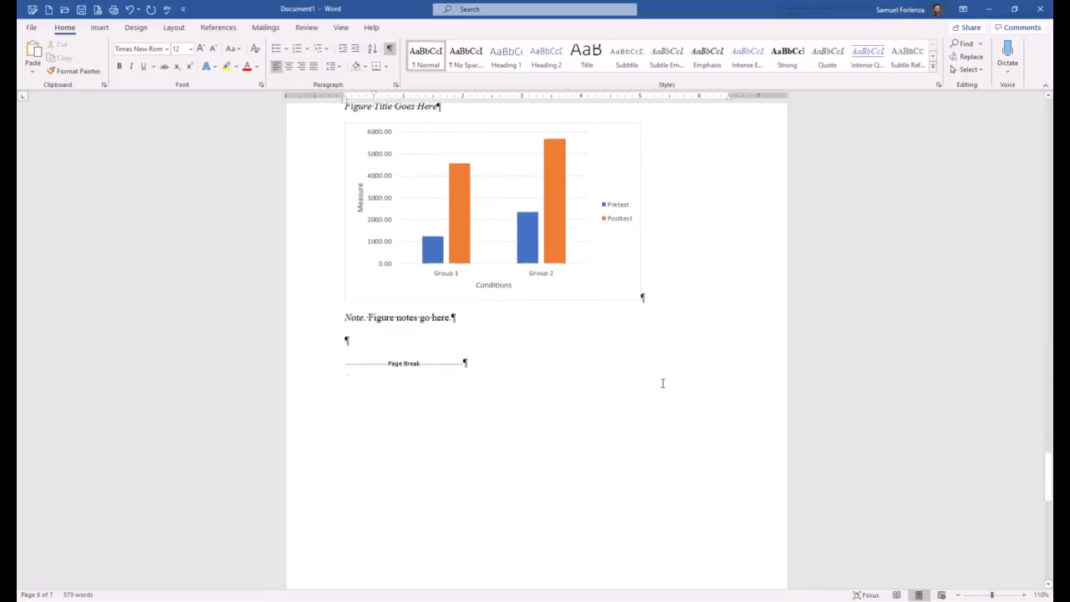
pyautogui.scroll(-2, 662, 383)
pyautogui.scroll(-4, 664, 383)
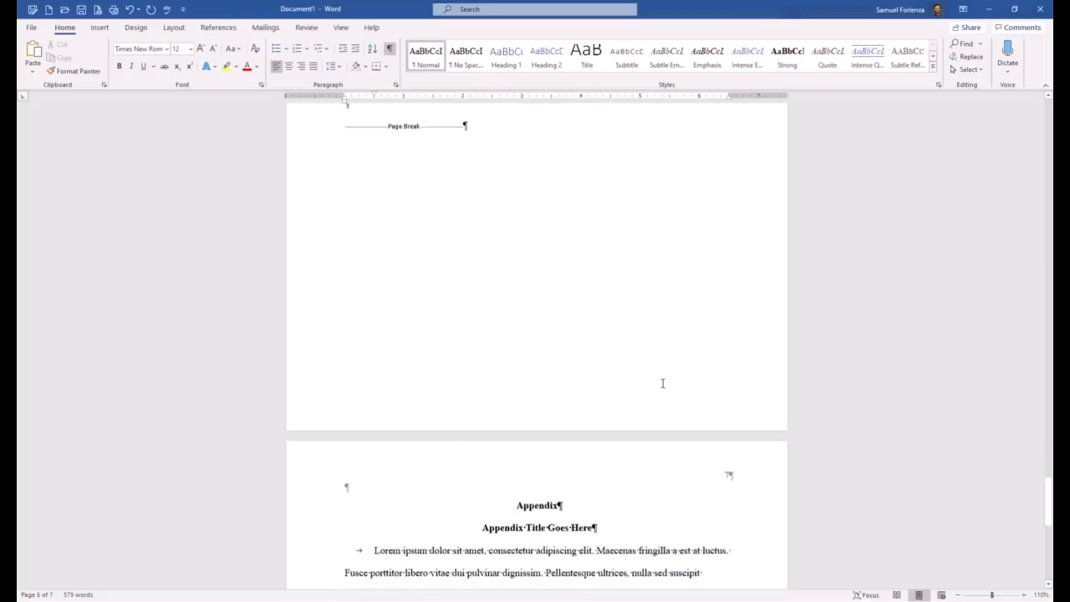
pyautogui.scroll(-3, 677, 383)
pyautogui.scroll(-4, 693, 381)
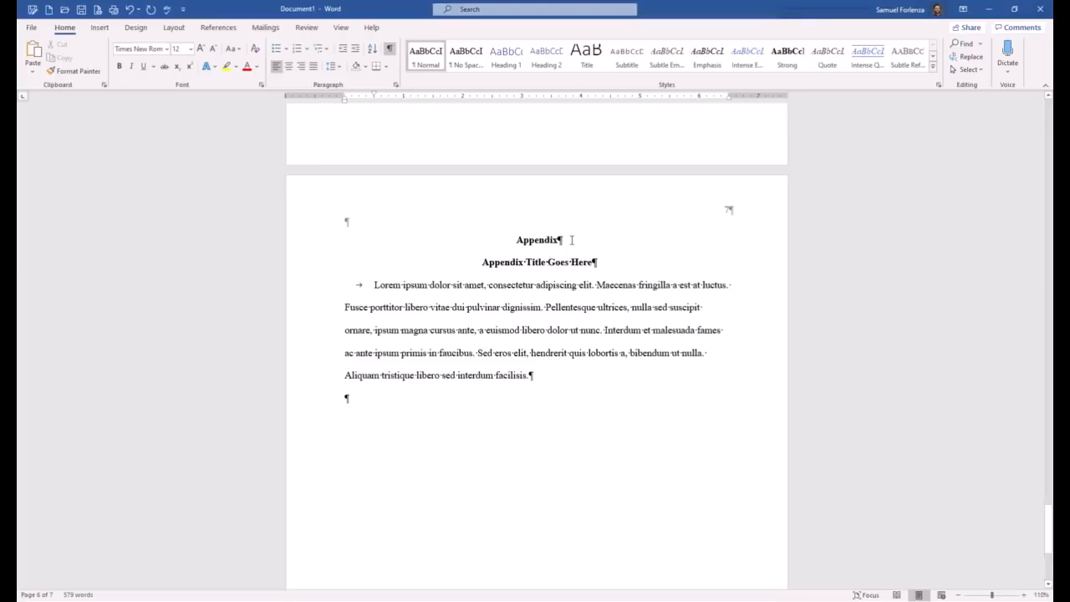
pyautogui.click(571, 240)
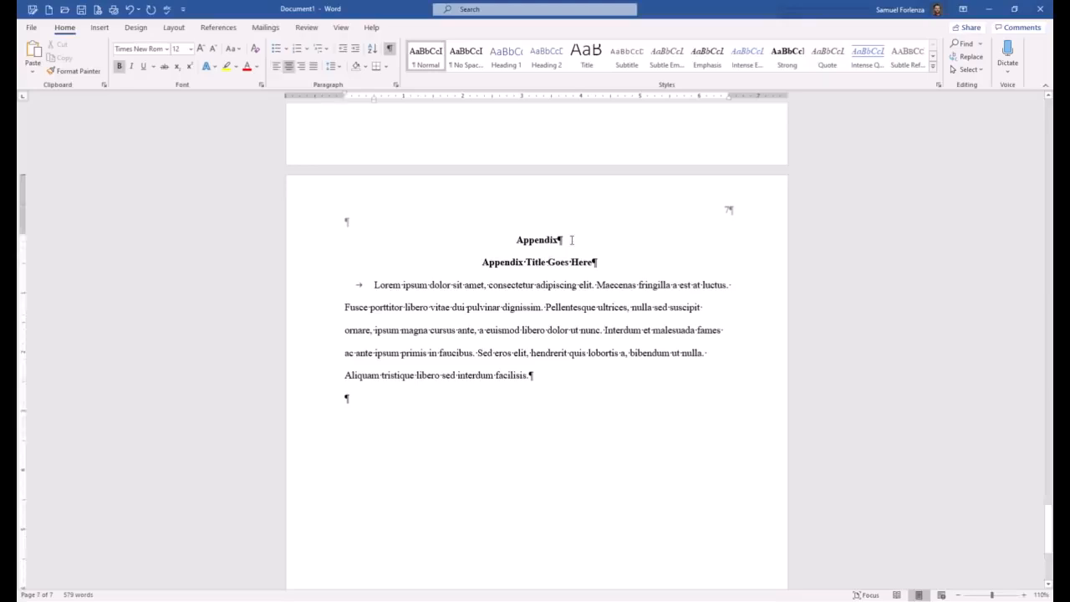
pyautogui.write('A')
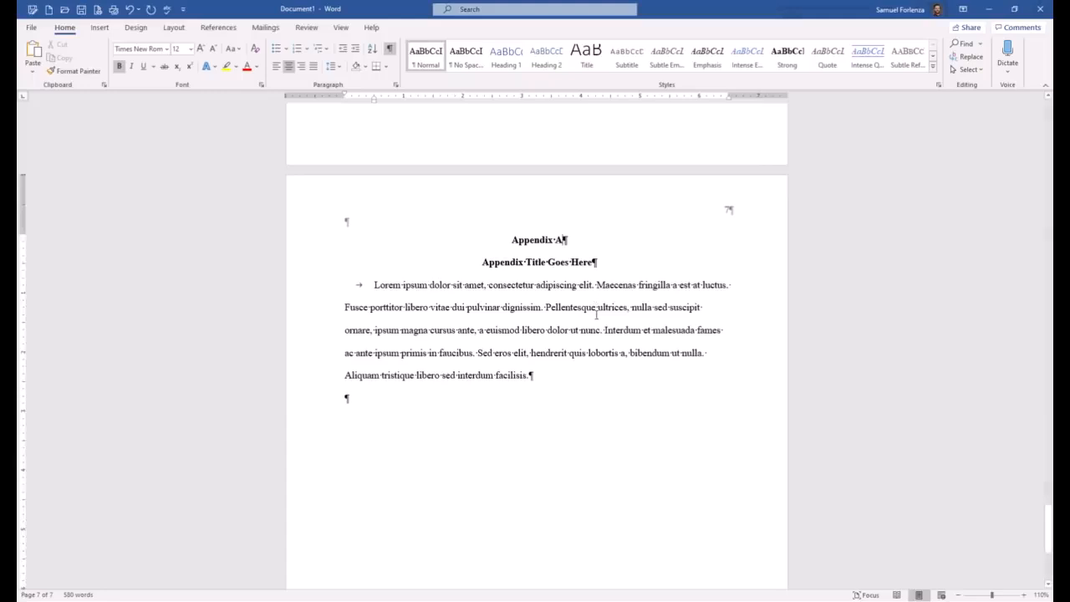
# Review the whole paper from the appendix back to the title page
pyautogui.scroll(-1, 603, 325)
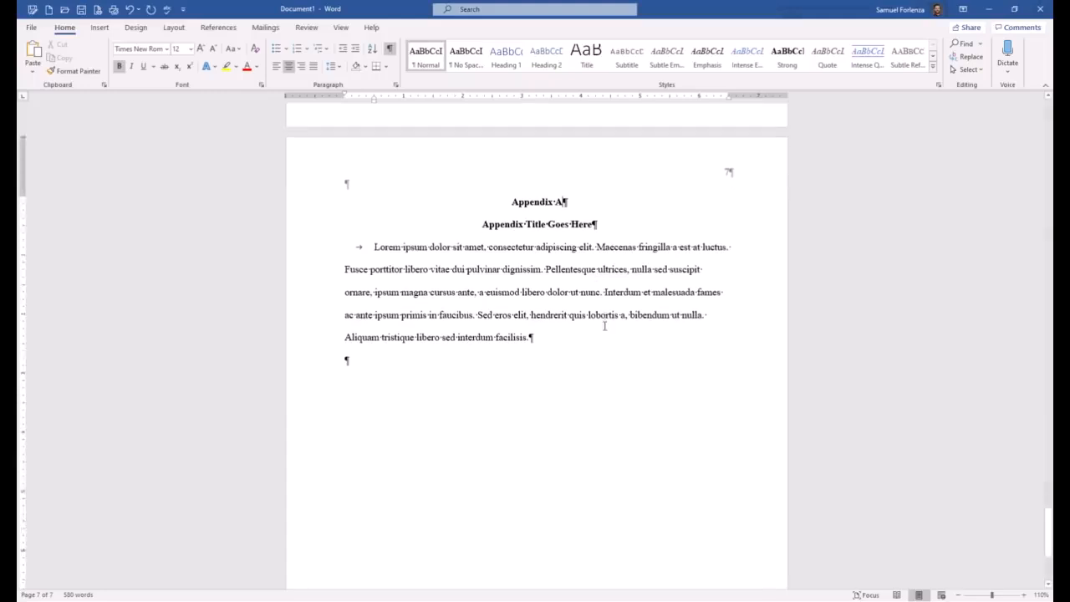
pyautogui.scroll(5, 603, 325)
pyautogui.scroll(8, 603, 325)
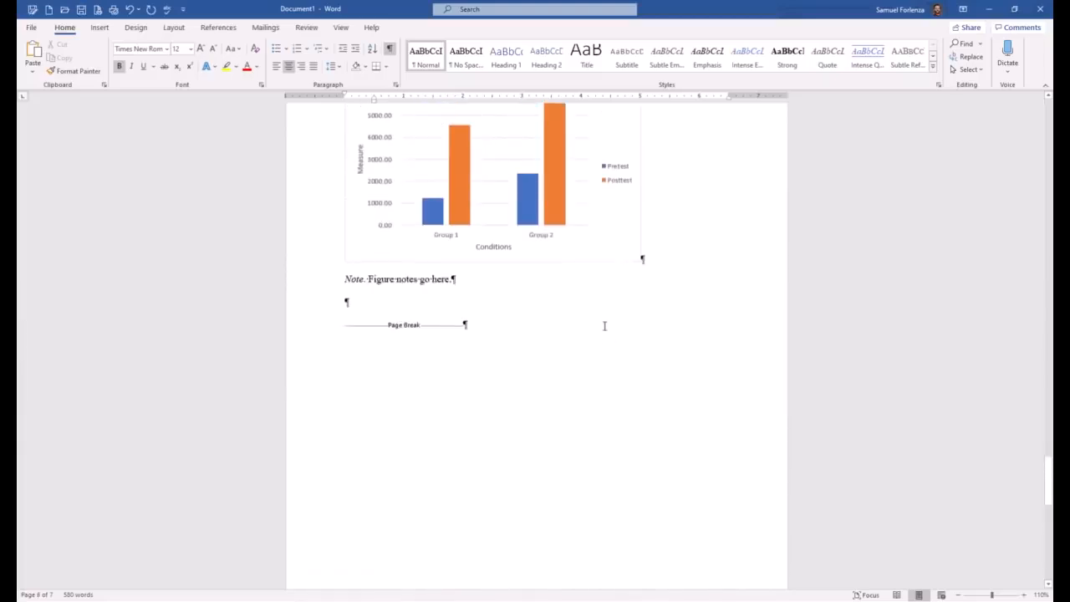
pyautogui.scroll(7, 604, 325)
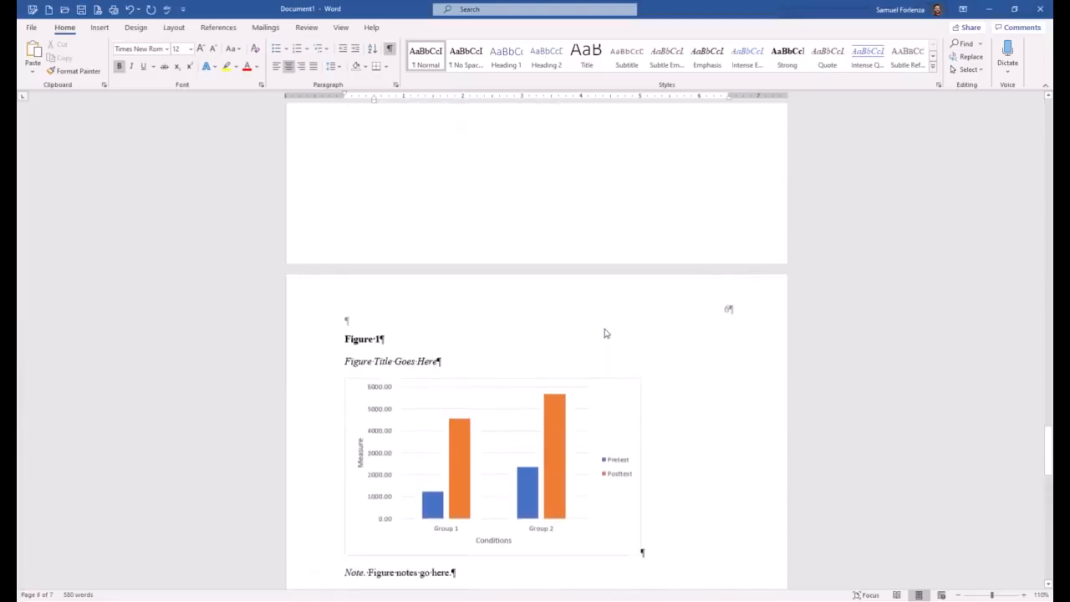
pyautogui.scroll(7, 605, 330)
pyautogui.scroll(7, 605, 327)
pyautogui.scroll(7, 605, 328)
pyautogui.scroll(9, 605, 328)
pyautogui.scroll(13, 605, 333)
pyautogui.scroll(14, 605, 329)
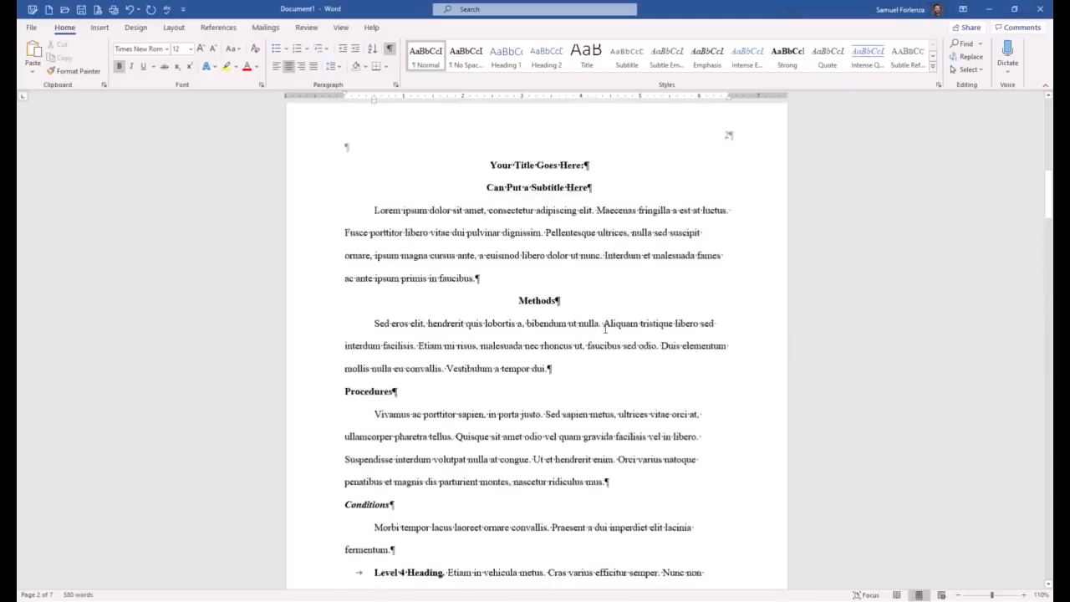
pyautogui.scroll(2, 605, 329)
pyautogui.scroll(20, 605, 328)
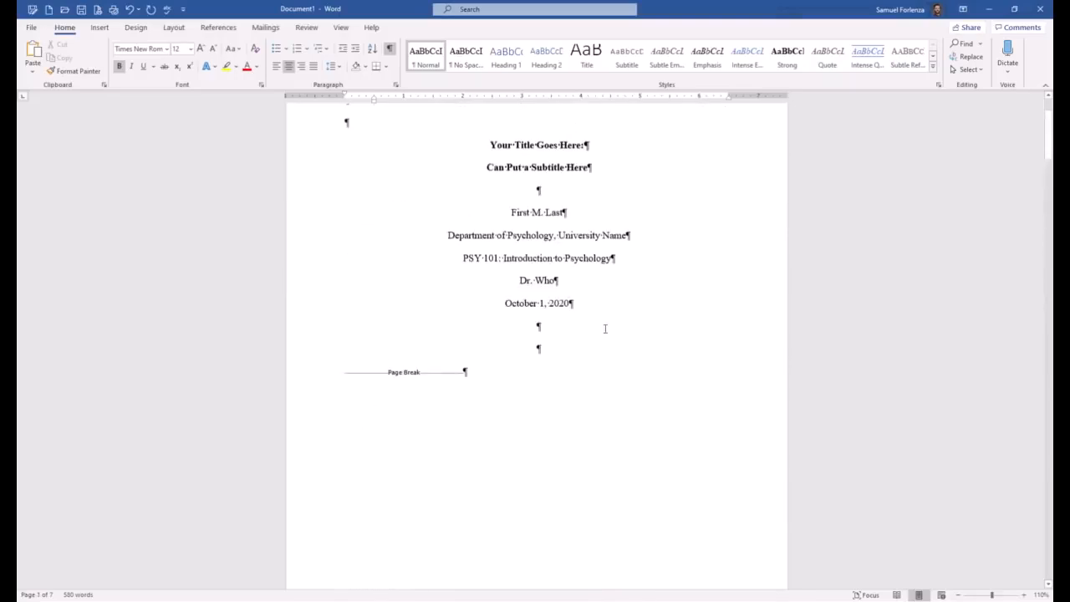
pyautogui.scroll(3, 605, 329)
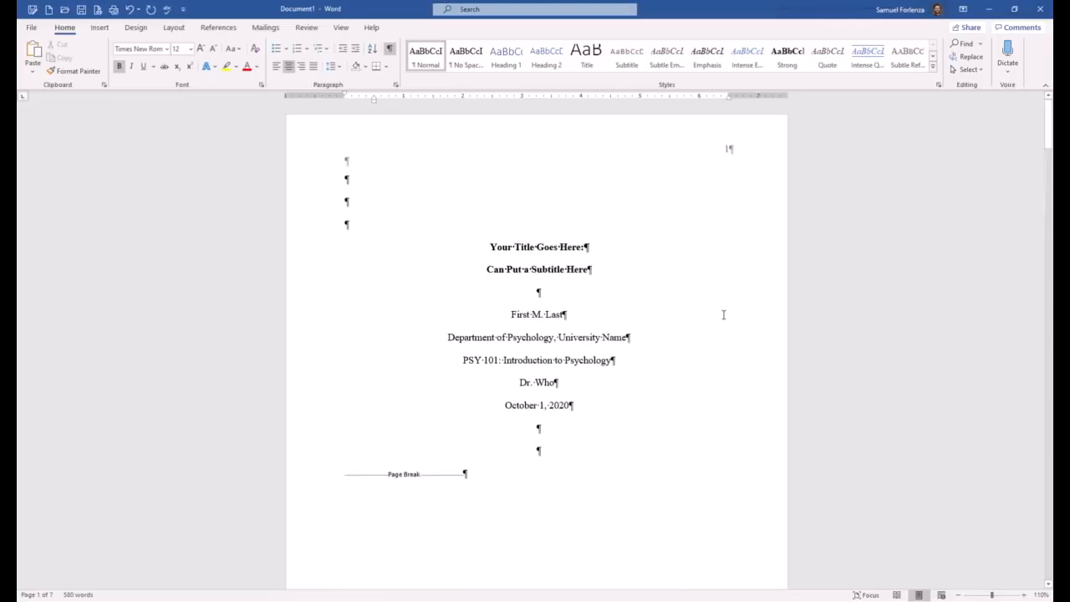